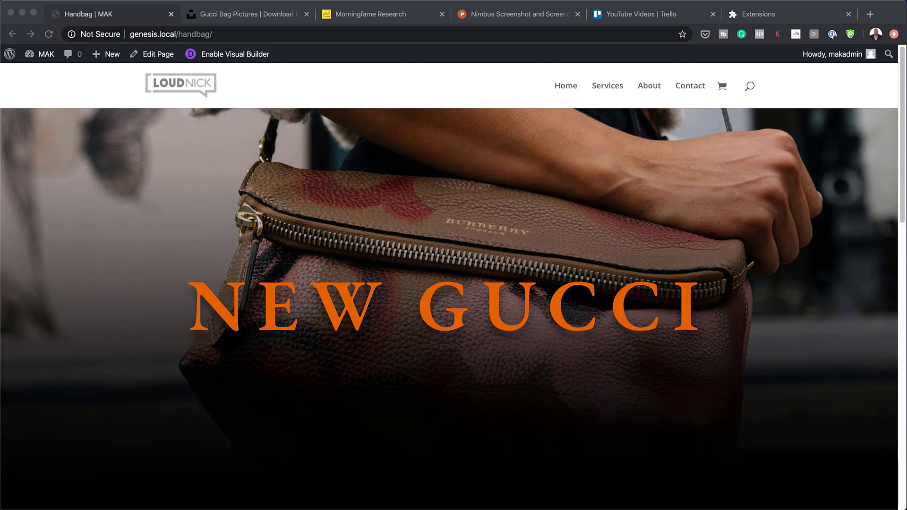
Scroll down through the Handbag page and return to the top.
scroll(453, 283, down, 1)
scroll(454, 283, down, 3)
scroll(454, 284, down, 3)
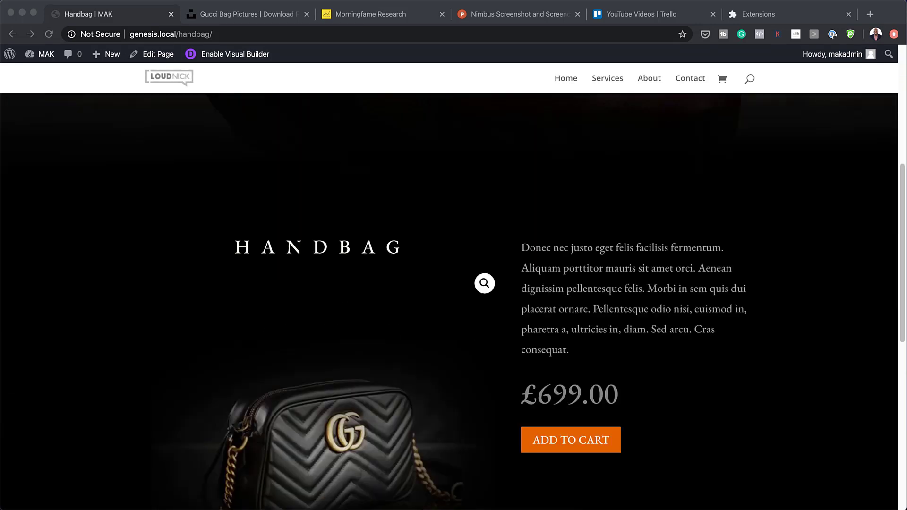
scroll(454, 283, down, 3)
scroll(454, 283, down, 5)
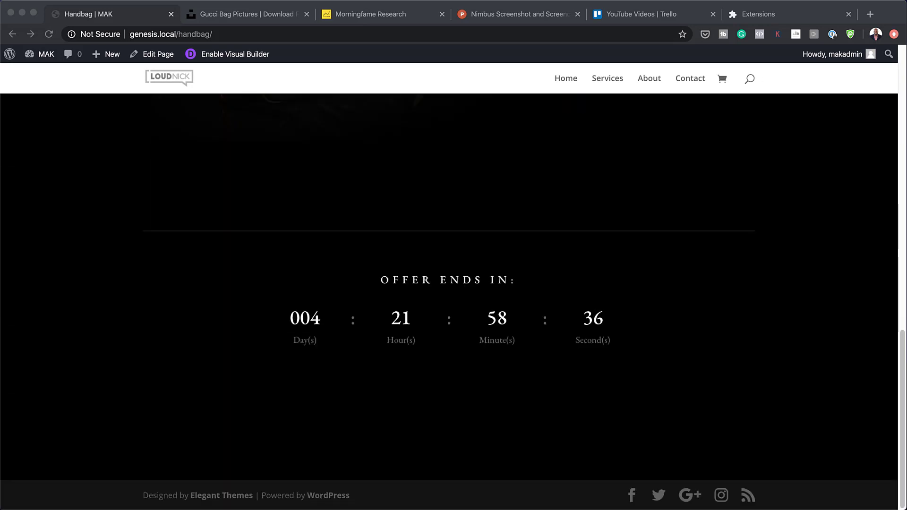
key(Home)
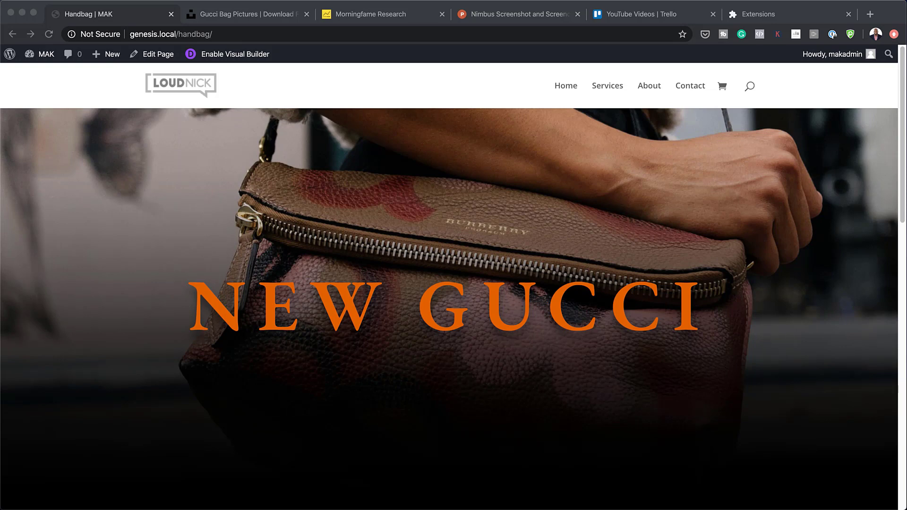
Export the Handbag layout as 'Woo Layout Gucci', then save the page and exit the builder.
click(241, 54)
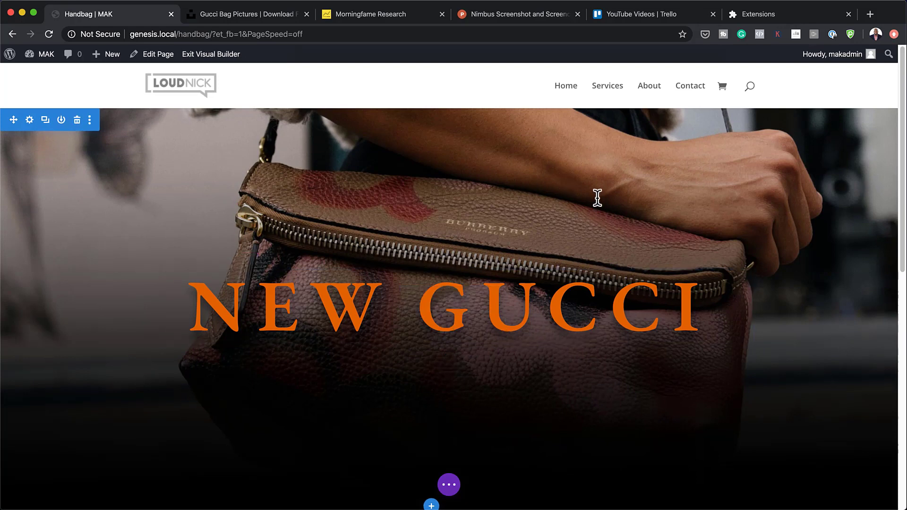
mouse_move(451, 489)
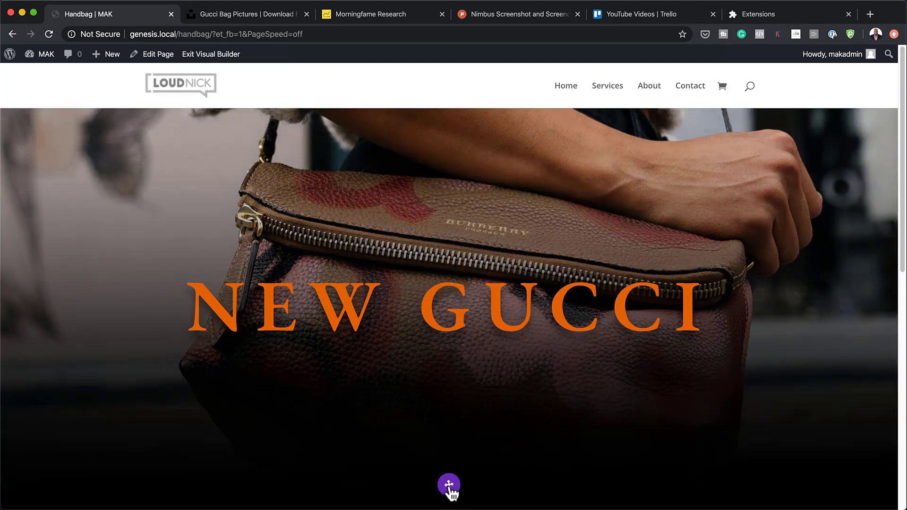
click(448, 485)
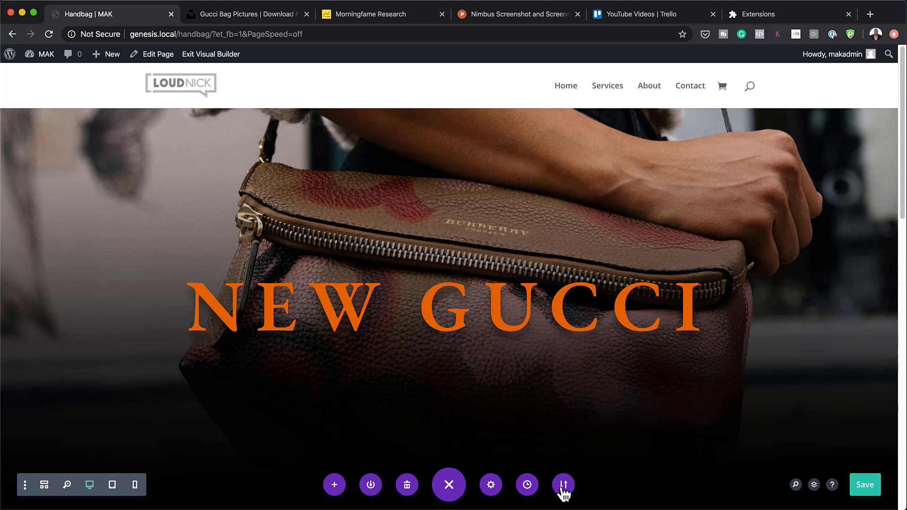
click(562, 489)
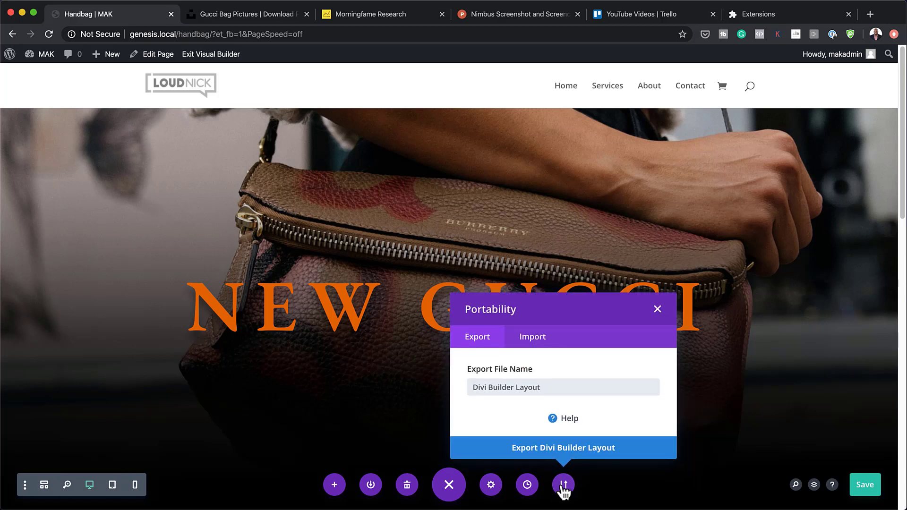
triple_click(551, 388)
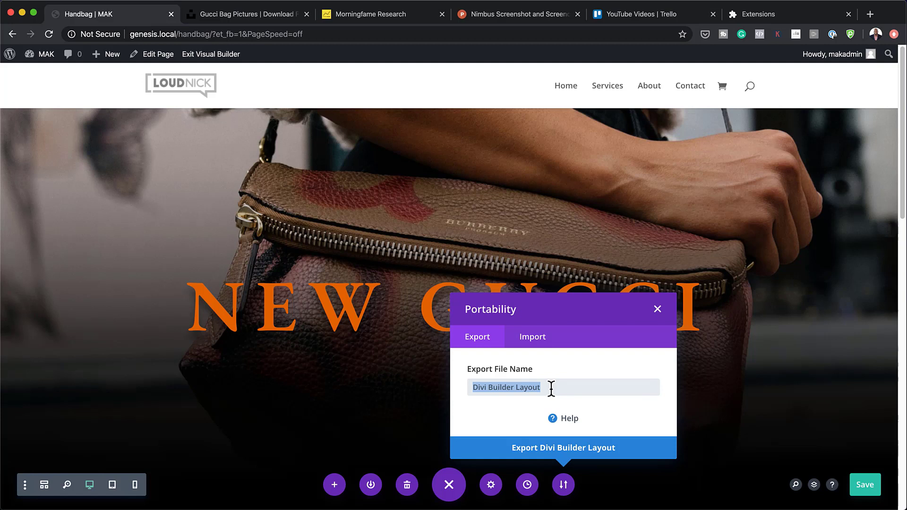
text(Woo Layout Gucci)
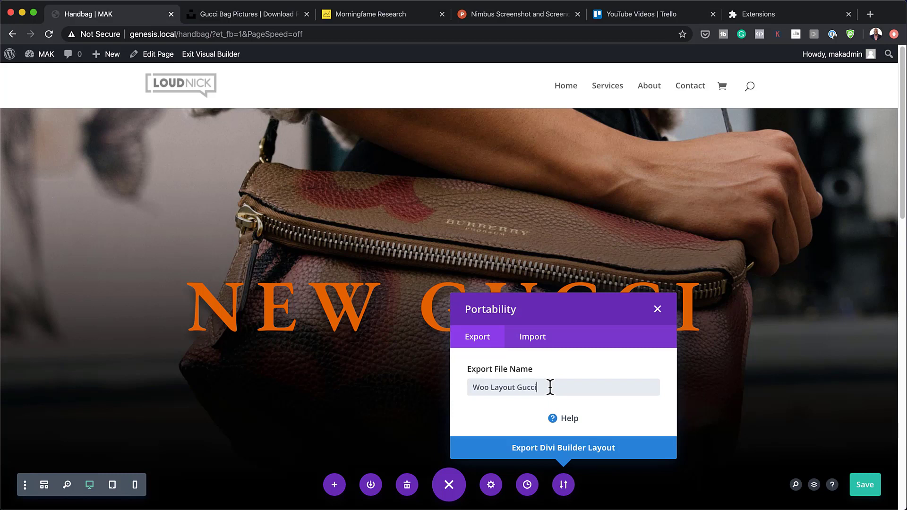
click(592, 451)
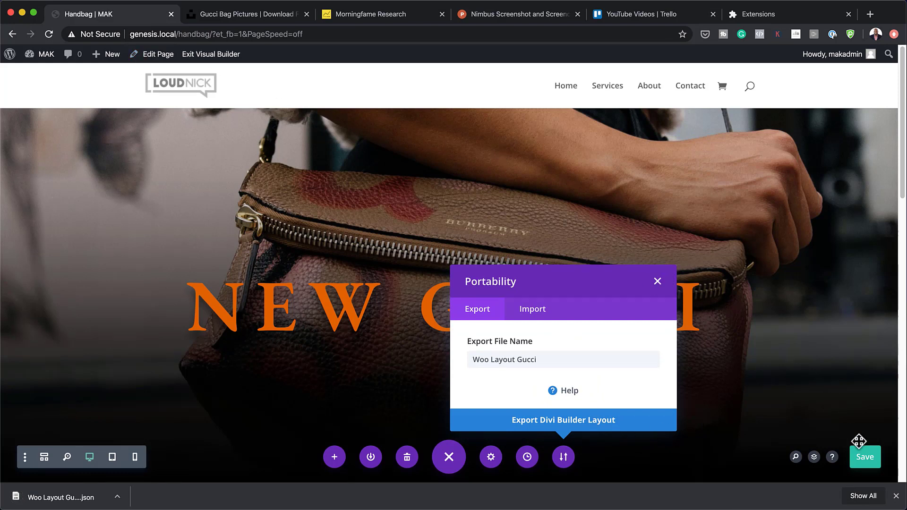
click(657, 281)
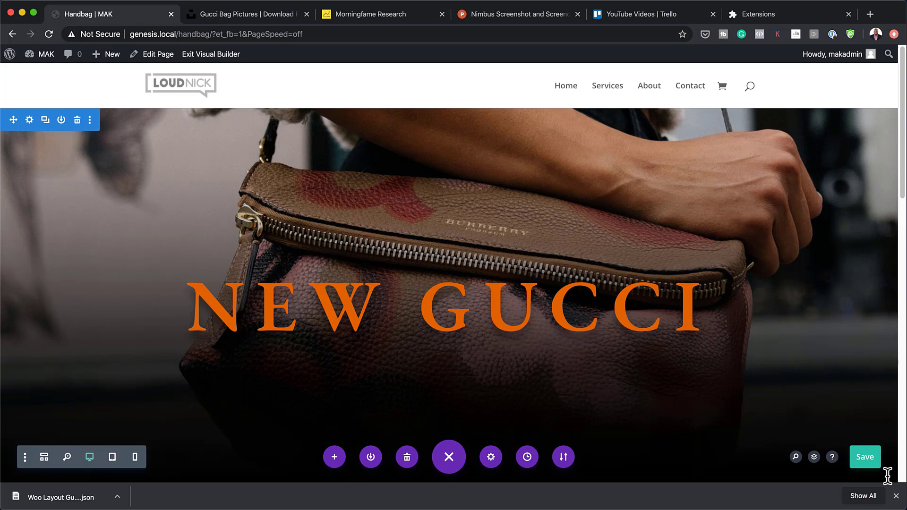
click(865, 464)
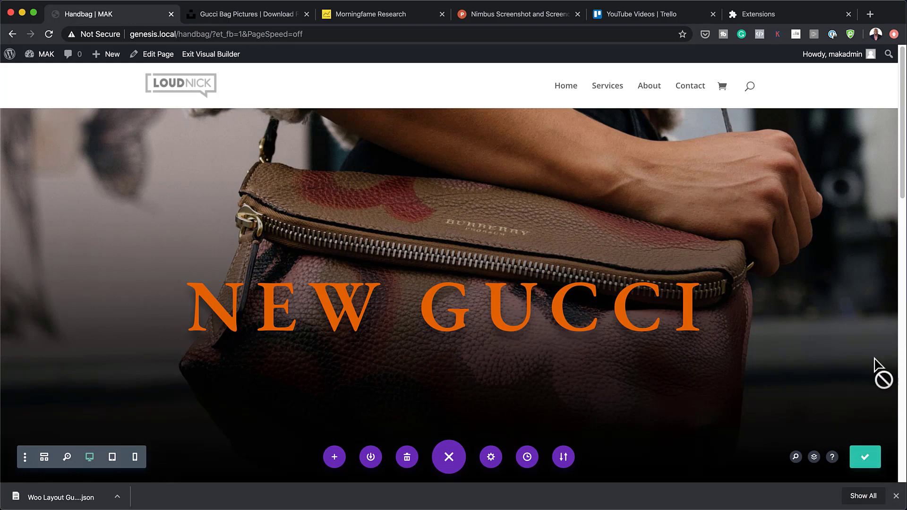
click(209, 54)
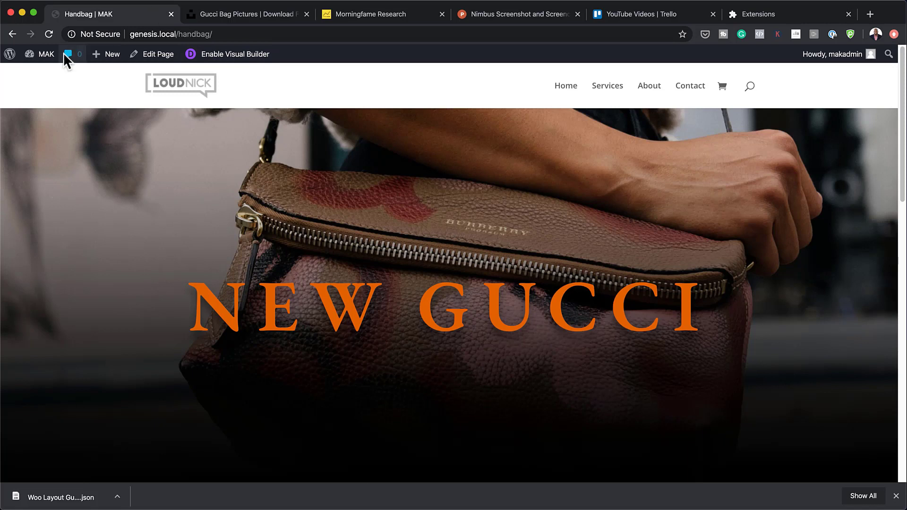
mouse_move(40, 54)
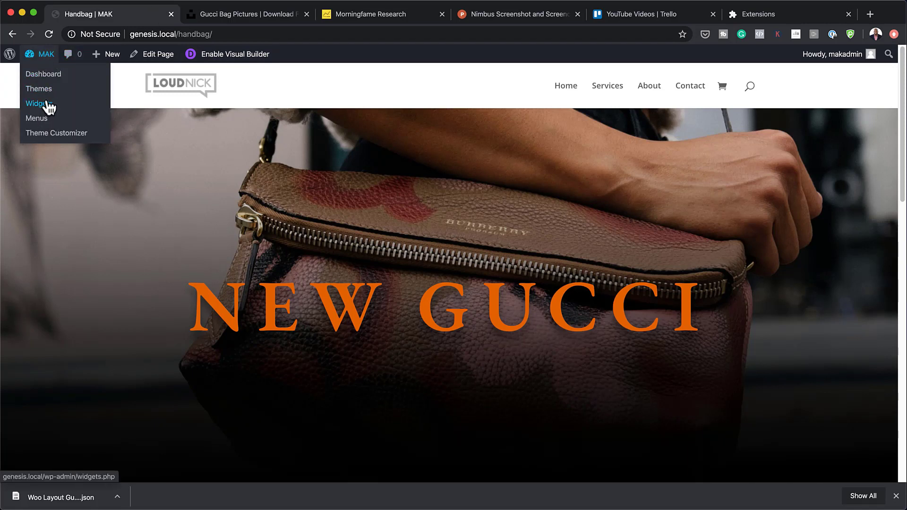
Add a new page titled 'New Gucci' and launch the Divi Builder on it.
click(45, 75)
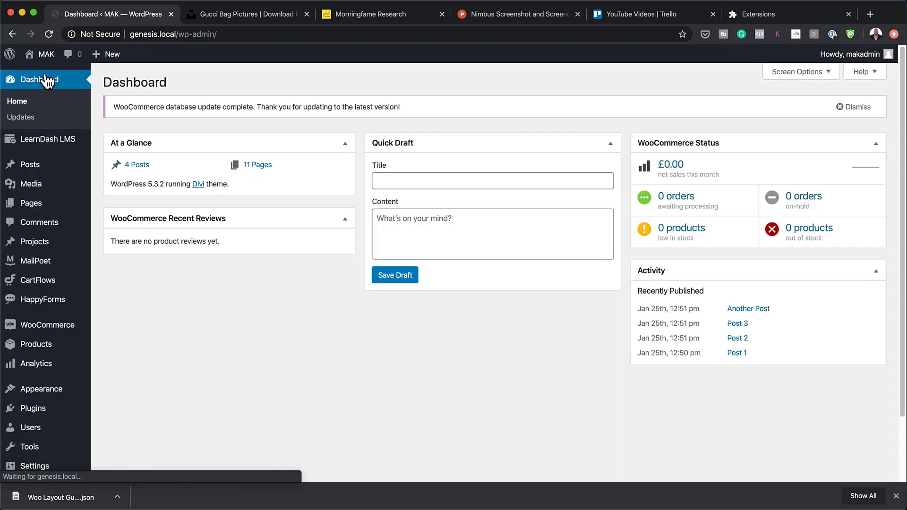
mouse_move(31, 203)
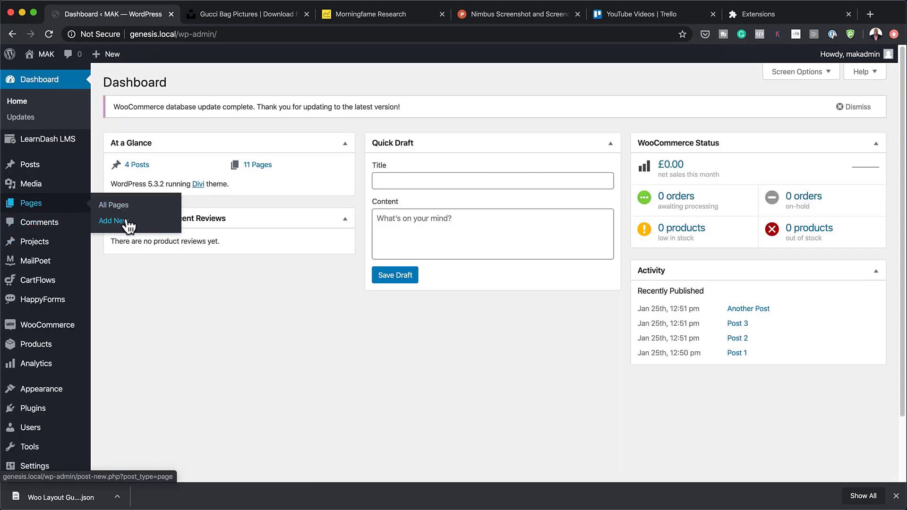
click(111, 220)
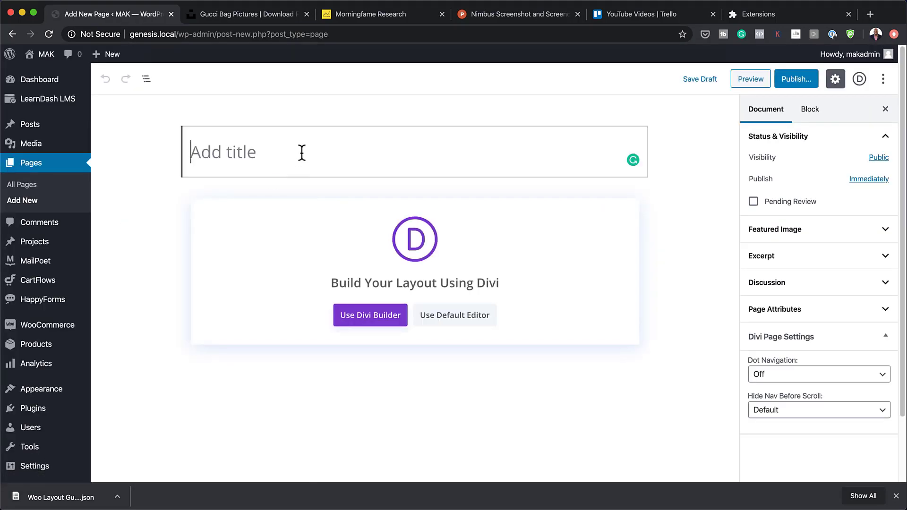
text(New G)
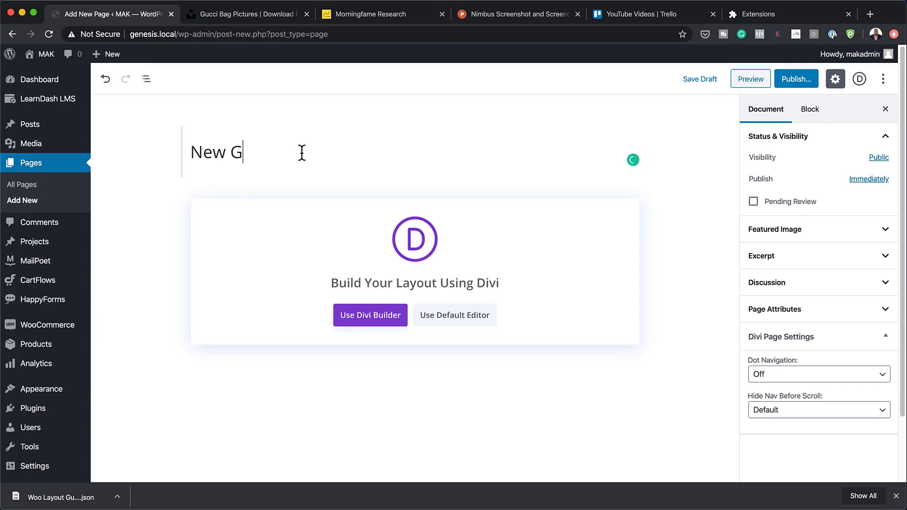
click(388, 312)
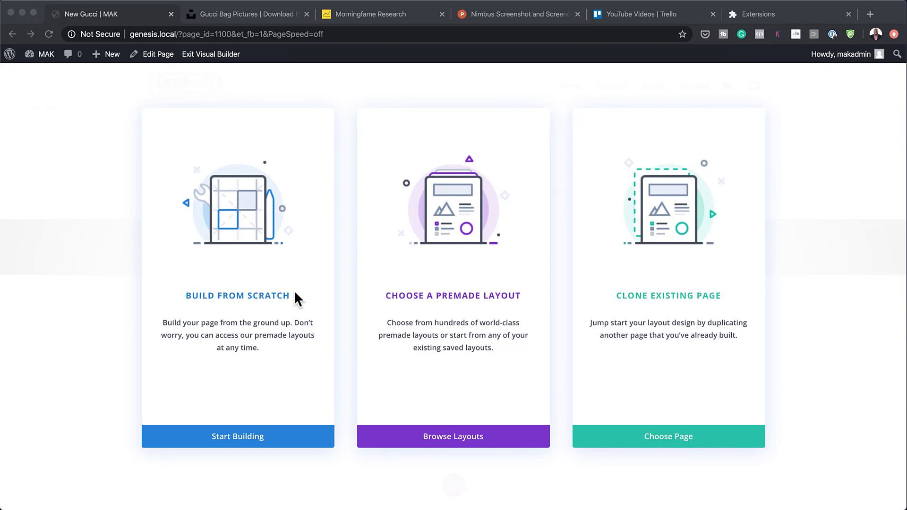
Start from a blank page and import the 'Woo Layout Gucci' JSON file through Portability.
click(279, 297)
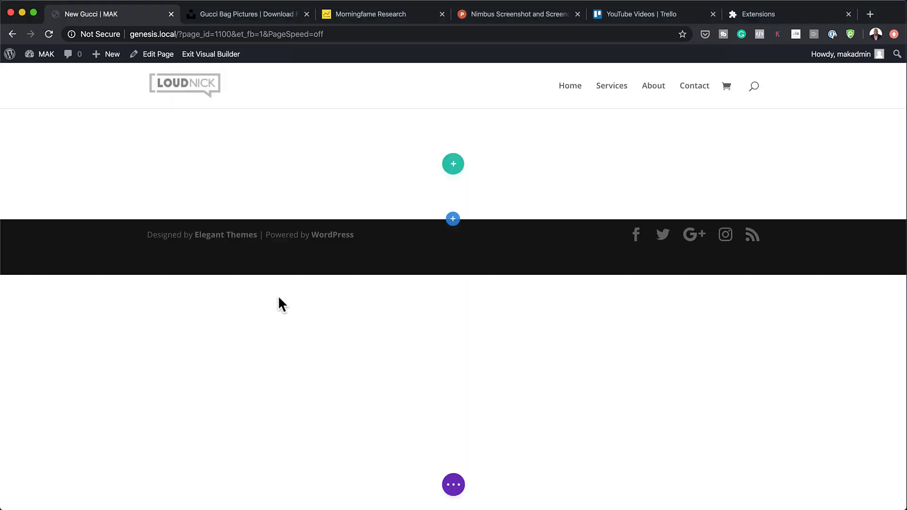
click(547, 189)
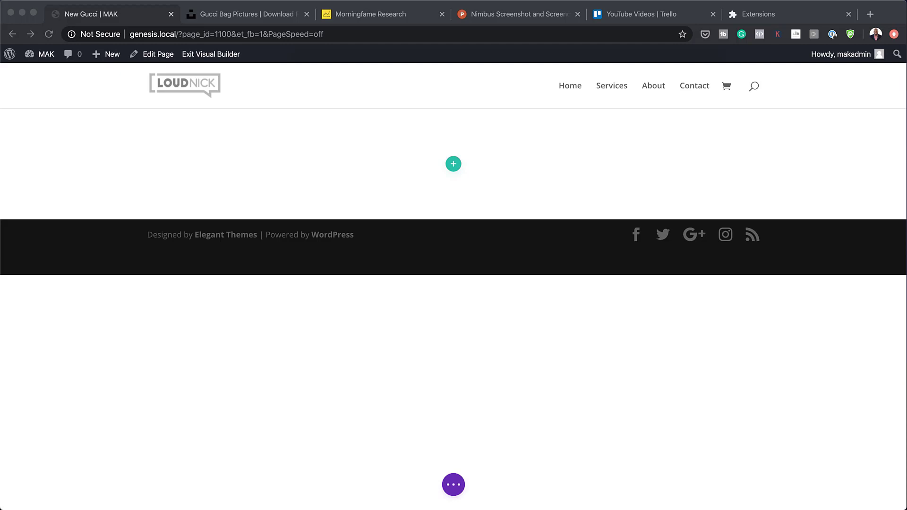
drag(624, 137, 336, 170)
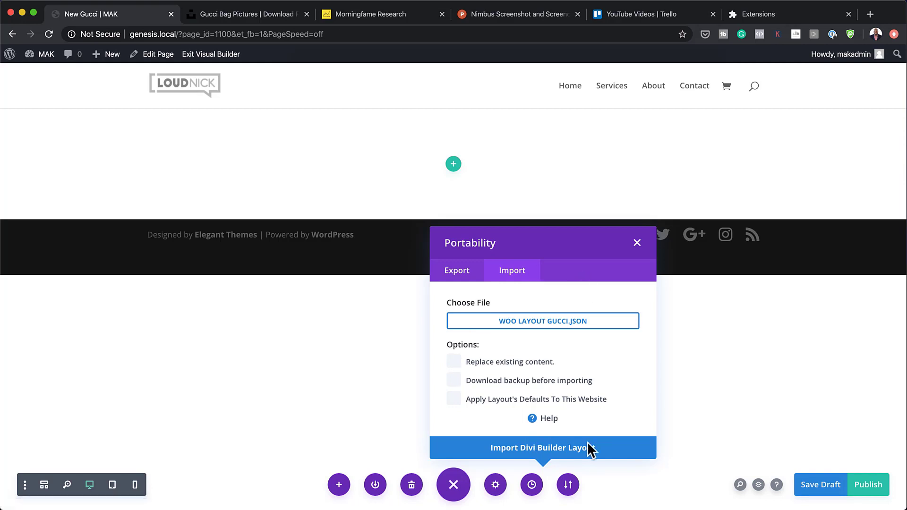
click(554, 454)
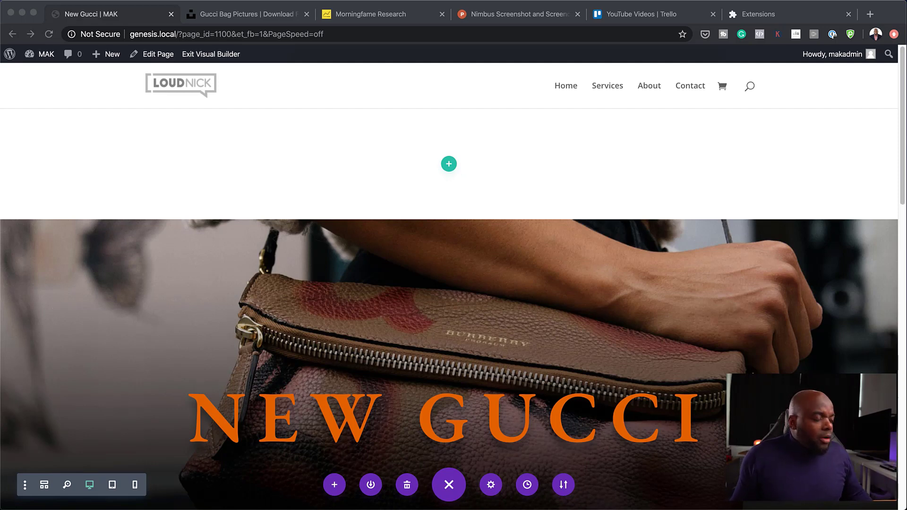
scroll(448, 283, down, 10)
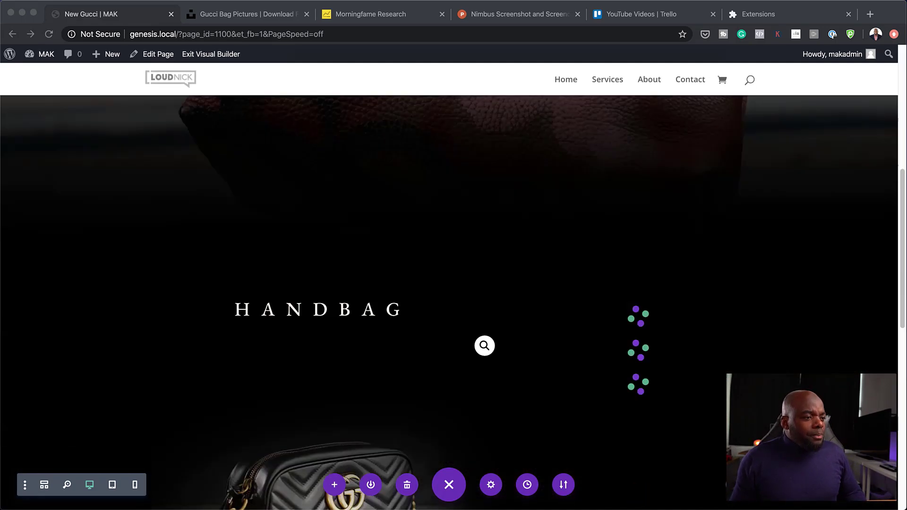
scroll(448, 284, down, 2)
scroll(448, 283, down, 2)
scroll(448, 283, down, 5)
scroll(448, 284, down, 3)
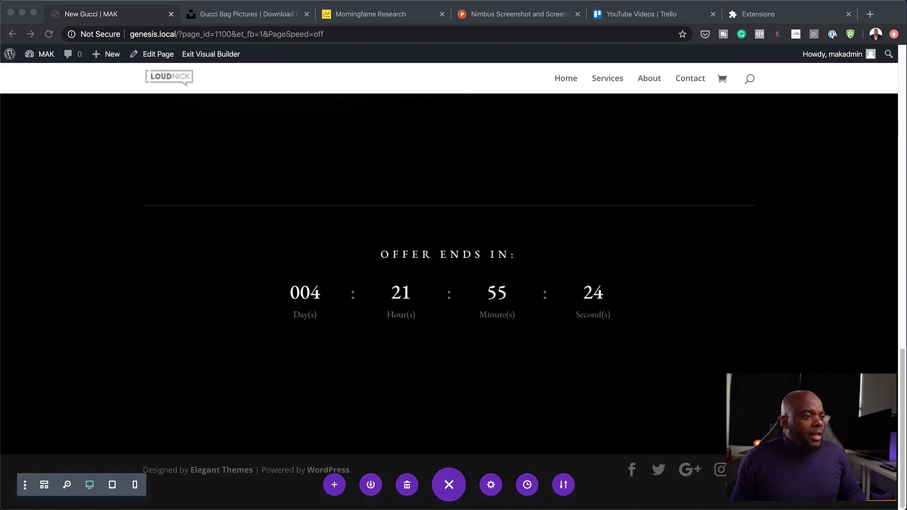
scroll(449, 284, up, 1)
scroll(448, 284, up, 15)
scroll(449, 283, up, 1)
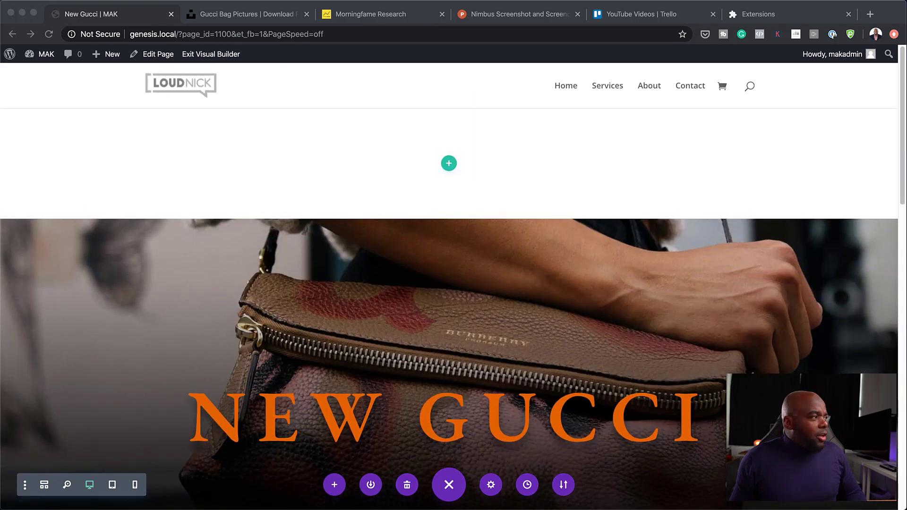
mouse_move(78, 127)
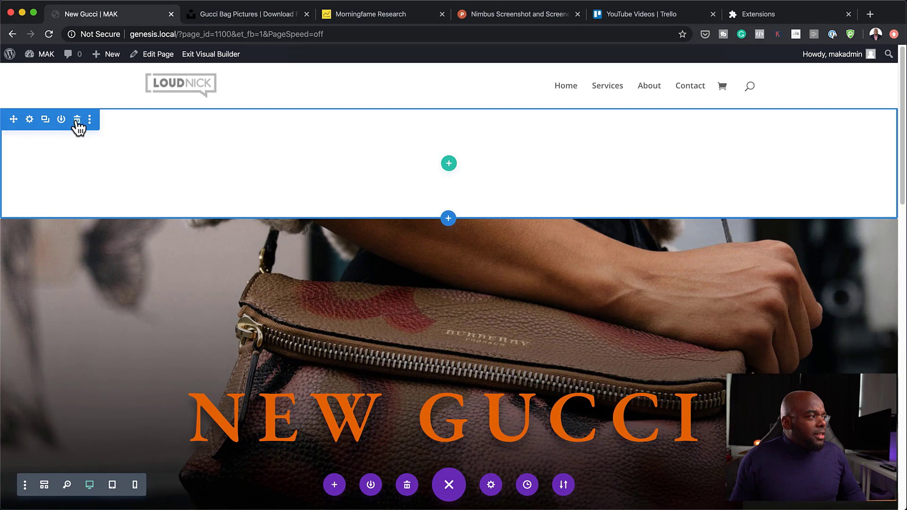
click(77, 121)
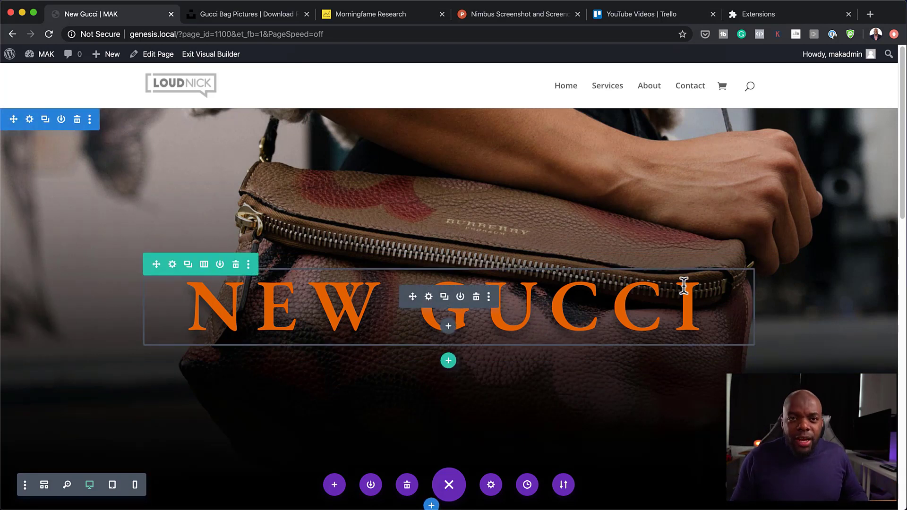
mouse_move(433, 418)
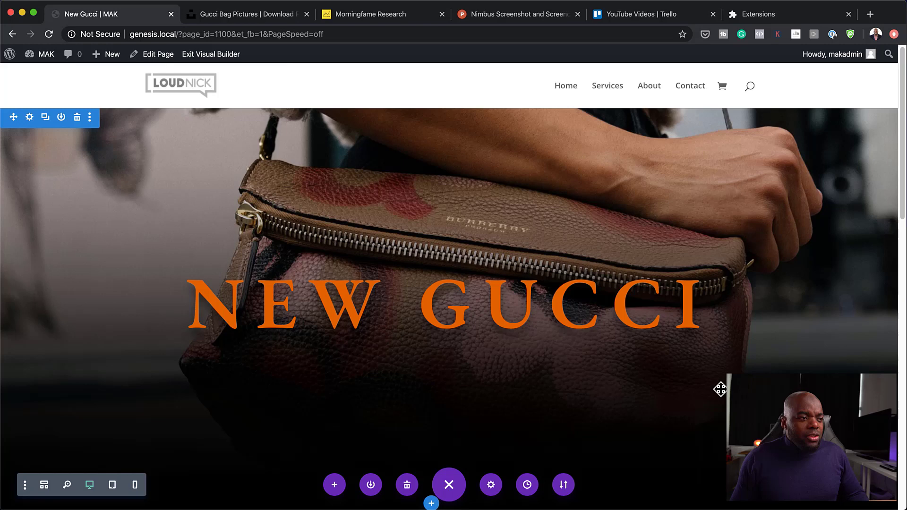
scroll(718, 385, down, 10)
scroll(720, 386, down, 5)
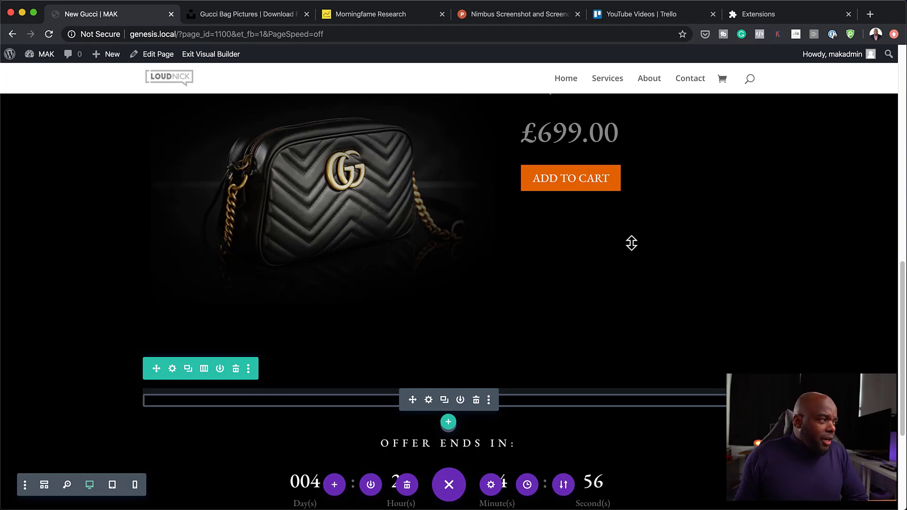
scroll(504, 241, up, 10)
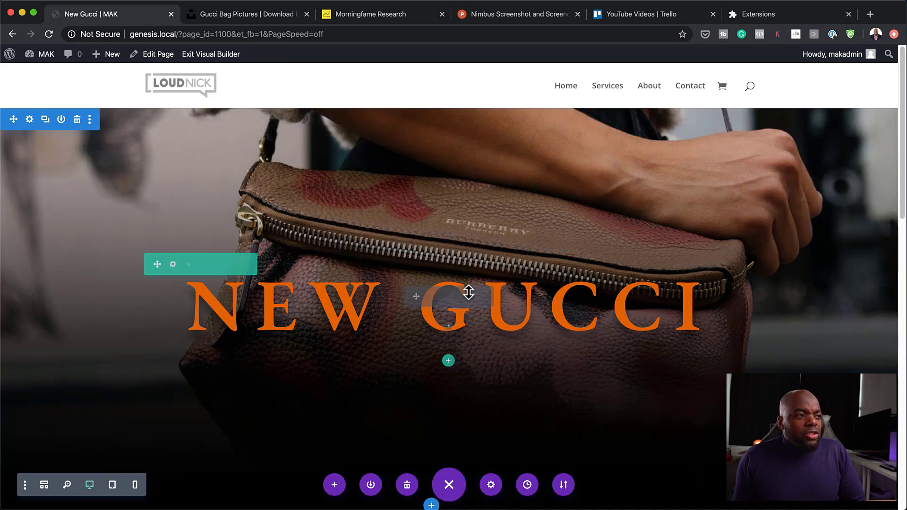
mouse_move(481, 302)
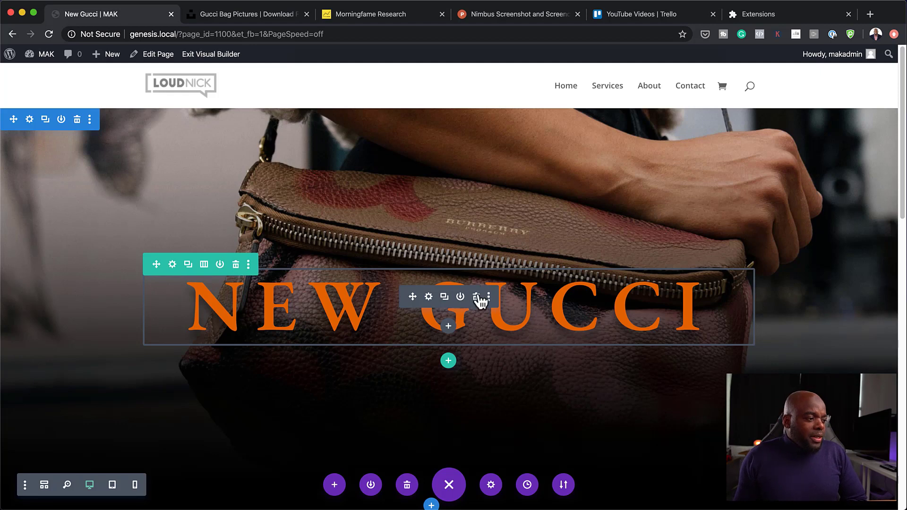
click(334, 488)
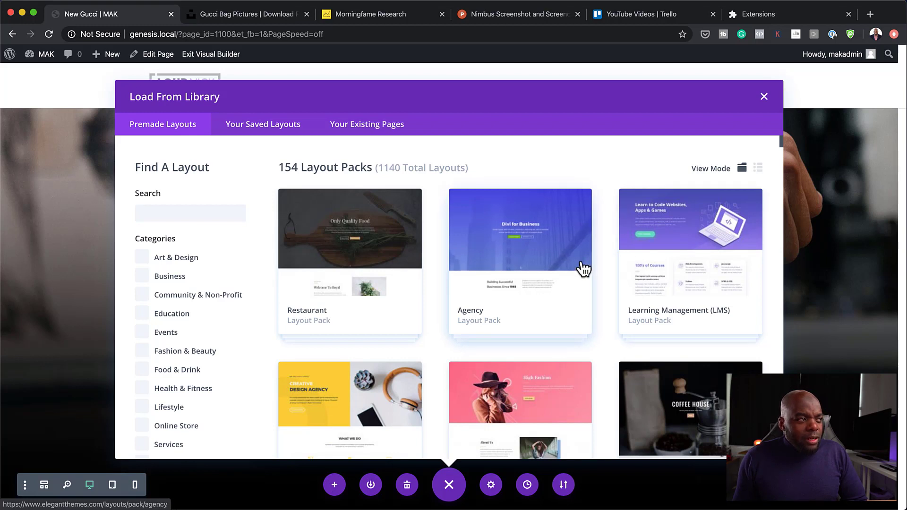
click(277, 132)
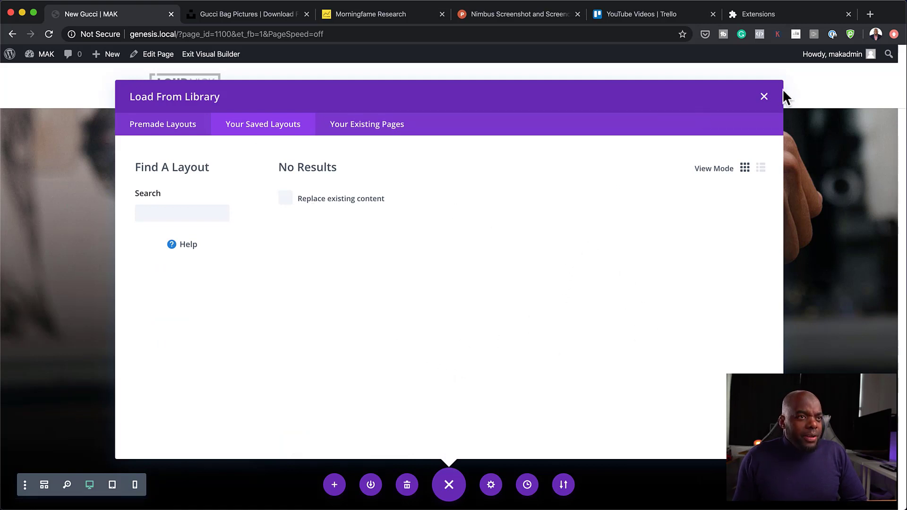
click(764, 97)
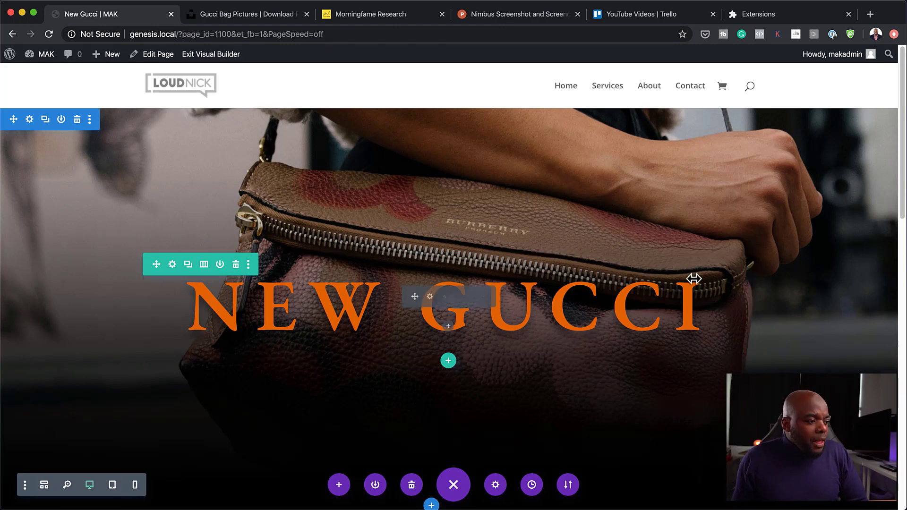
Save the New Gucci page layout to the Divi Library under the name 'Gucci'.
click(376, 486)
text(Gucci)
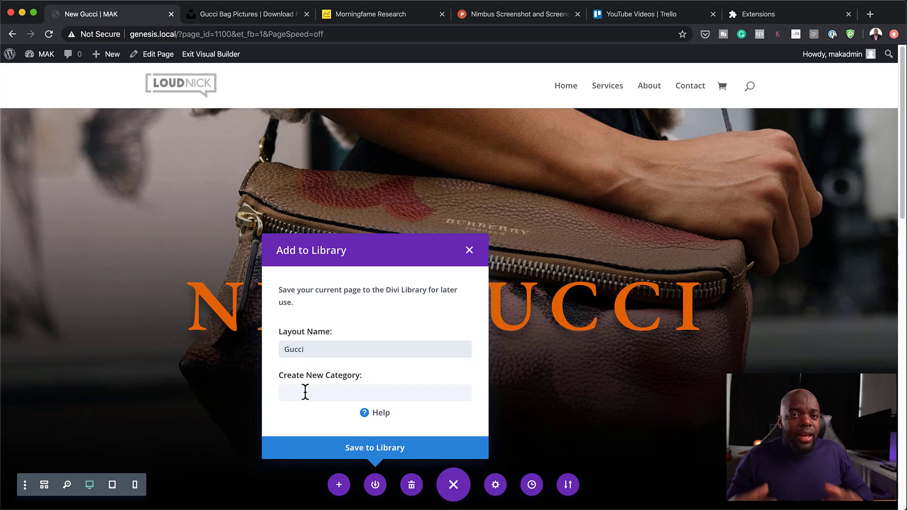
click(305, 392)
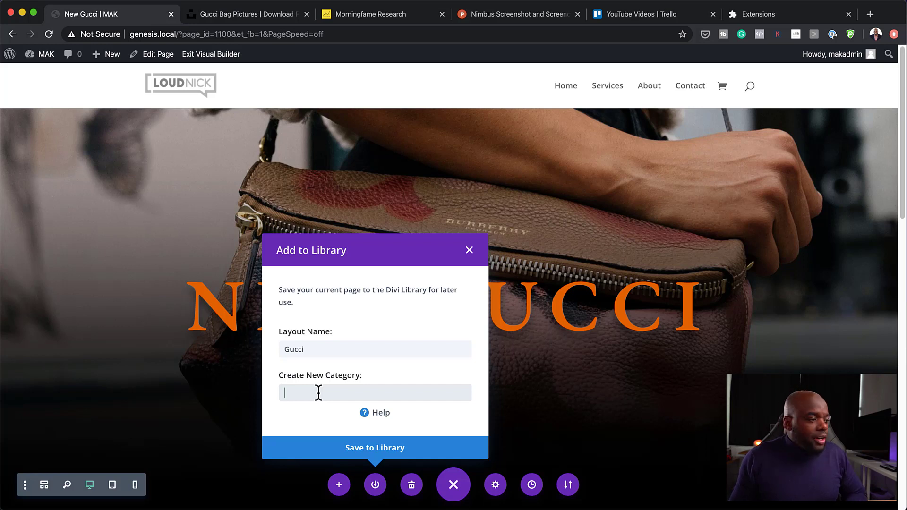
click(381, 448)
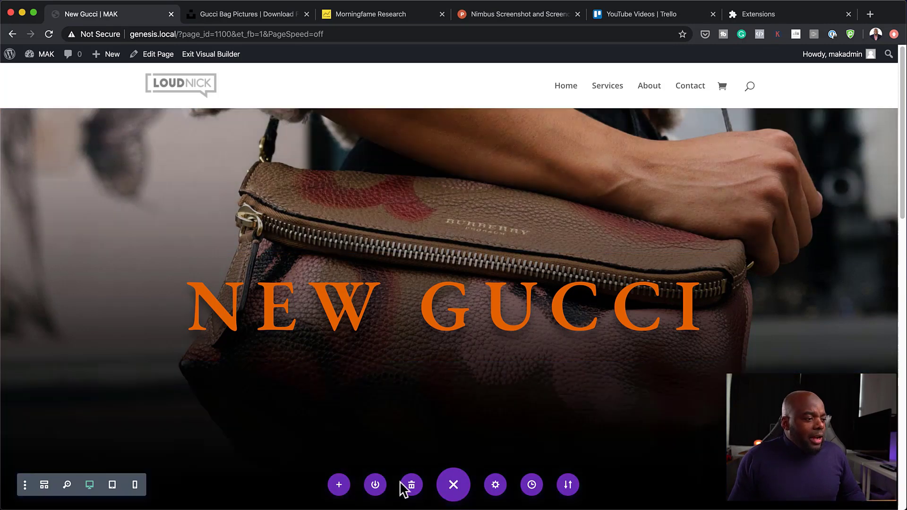
Clear the page layout and delete the leftover empty sections.
click(412, 487)
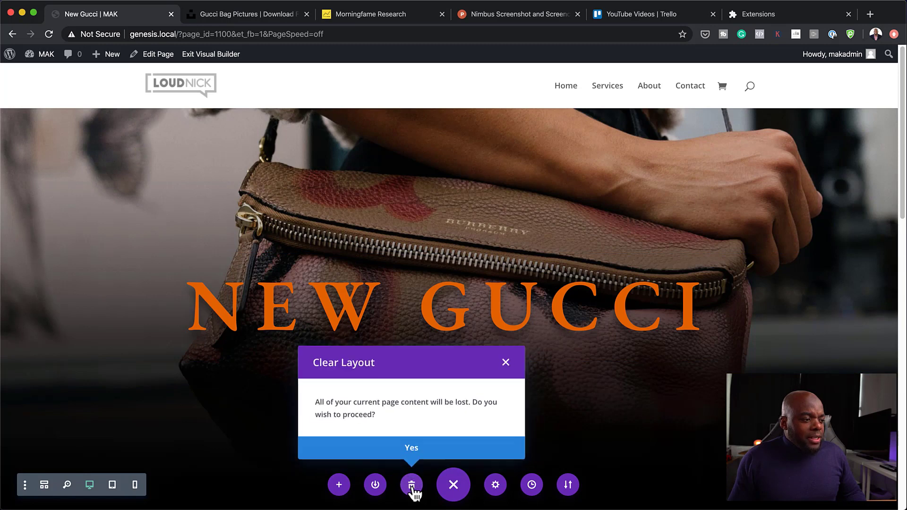
click(415, 451)
click(547, 188)
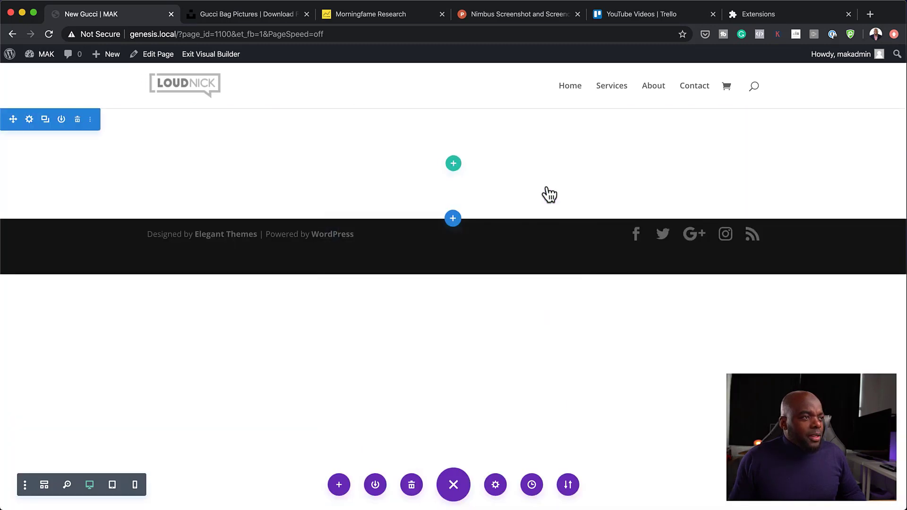
click(77, 120)
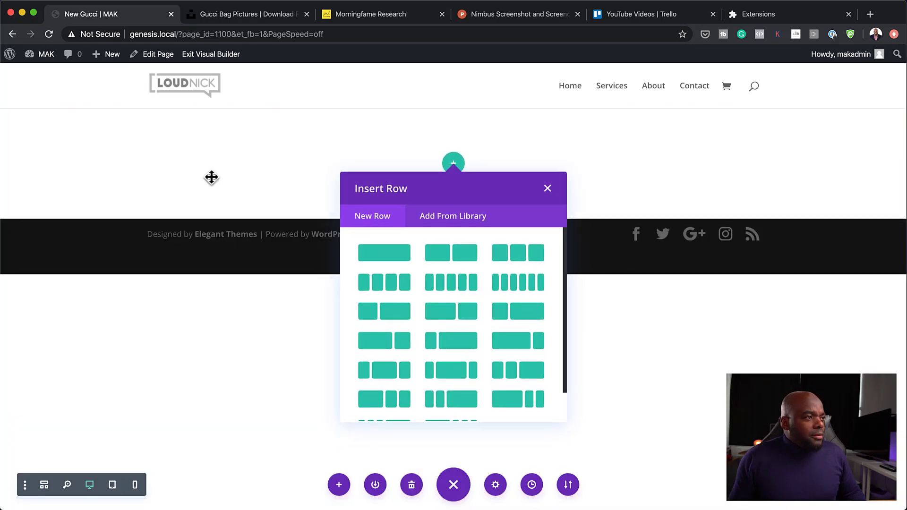
click(581, 163)
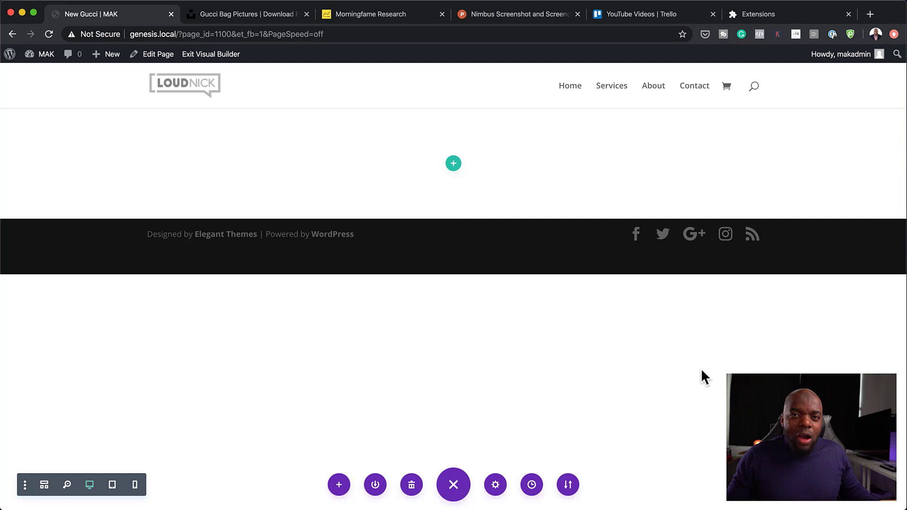
Reload the builder, load the saved Gucci layout, and scroll down to check it.
click(339, 486)
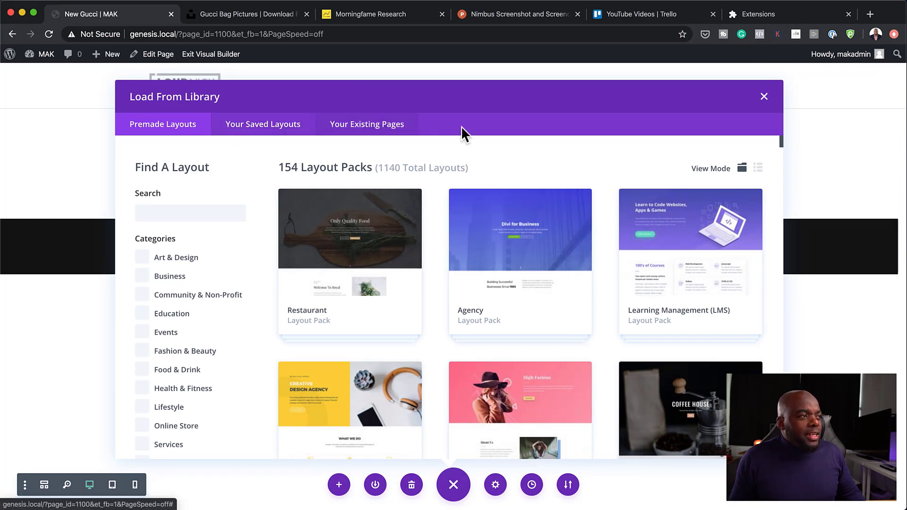
click(281, 128)
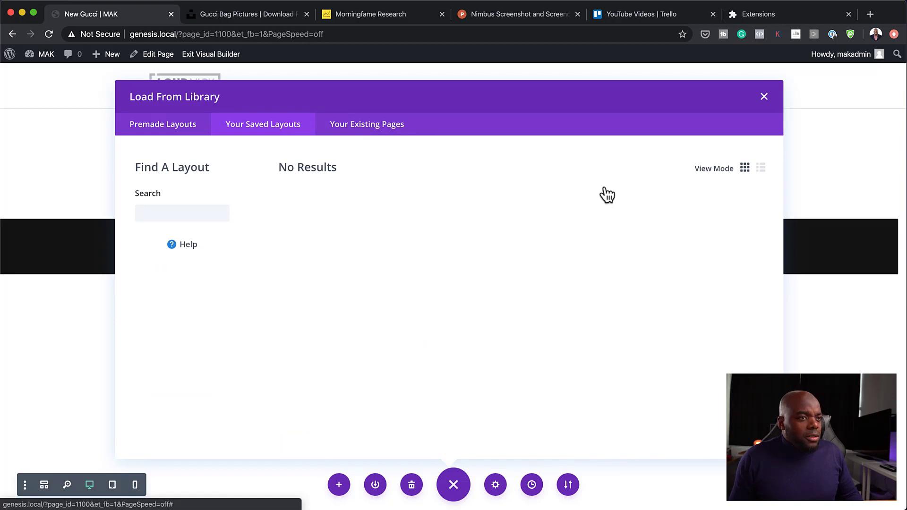
click(764, 97)
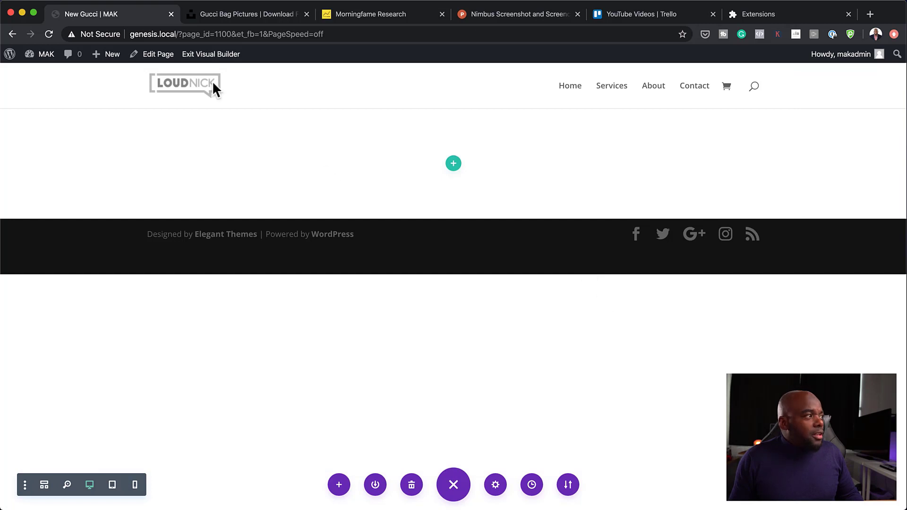
click(50, 35)
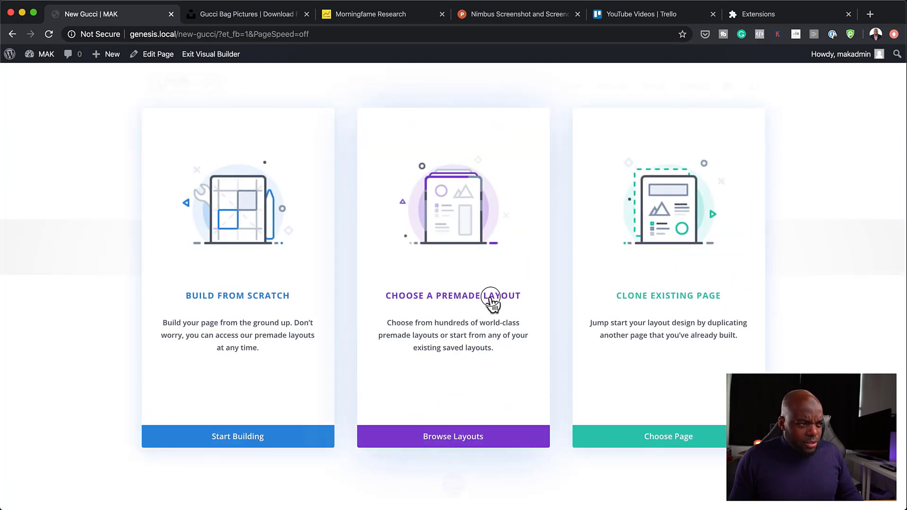
click(491, 300)
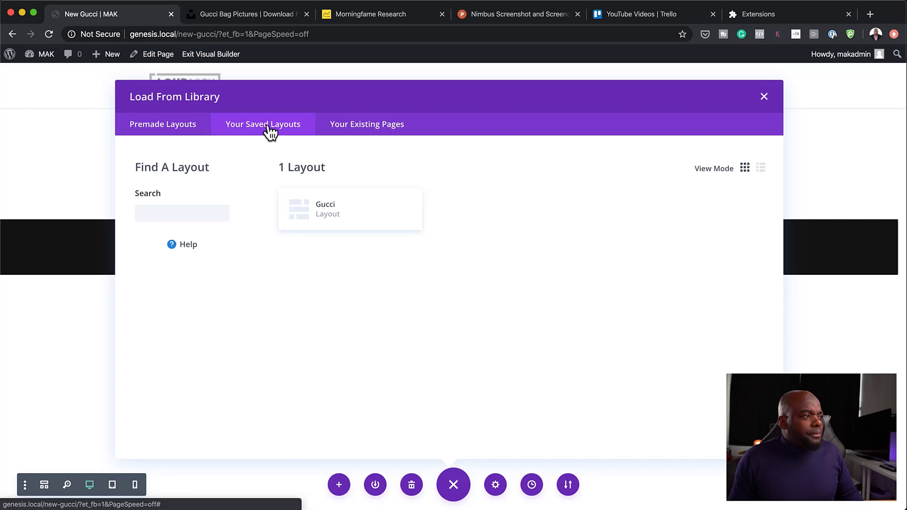
click(391, 216)
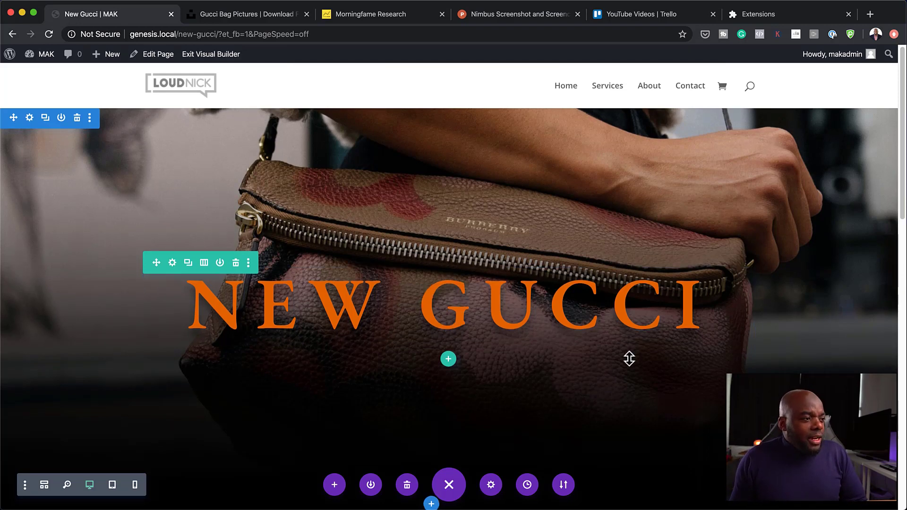
scroll(628, 357, down, 3)
scroll(628, 358, down, 3)
scroll(629, 358, down, 5)
scroll(629, 358, down, 5)
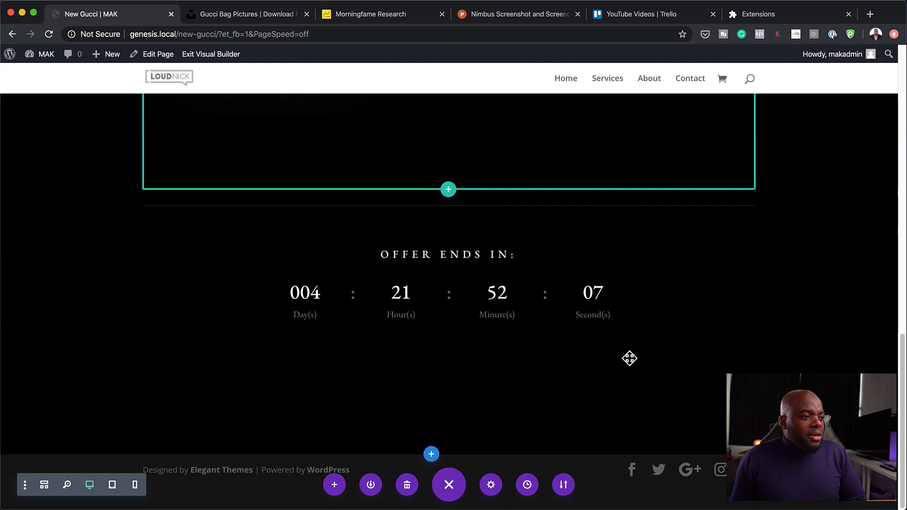
scroll(629, 359, up, 10)
scroll(629, 359, up, 5)
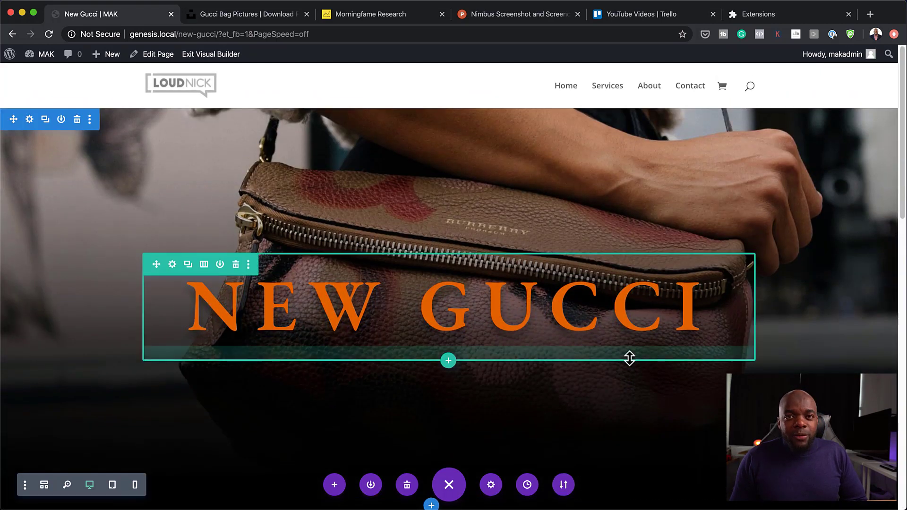
mouse_move(448, 304)
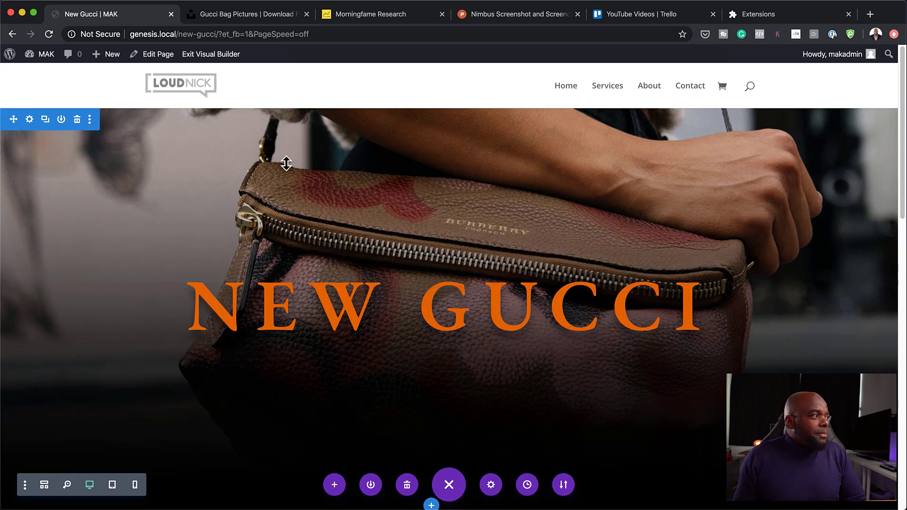
mouse_move(41, 54)
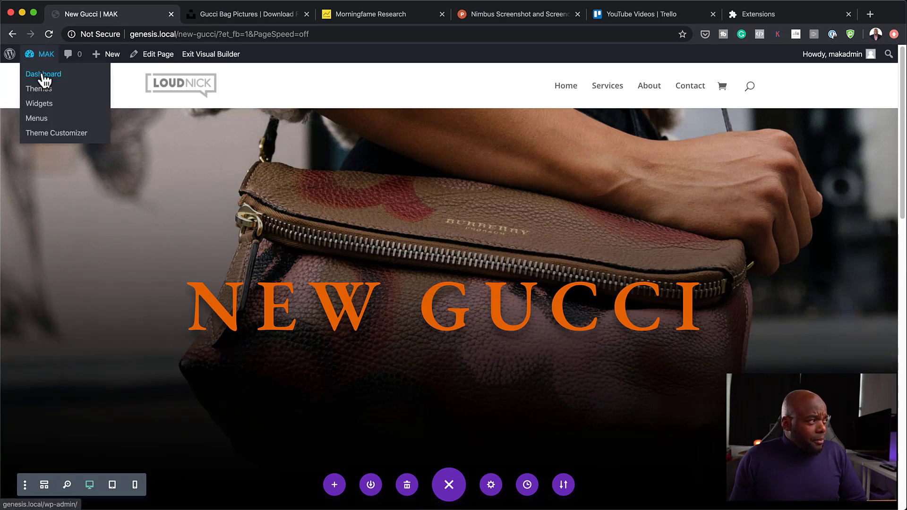
Save and exit the builder to the dashboard, then open the Divi Library.
click(44, 75)
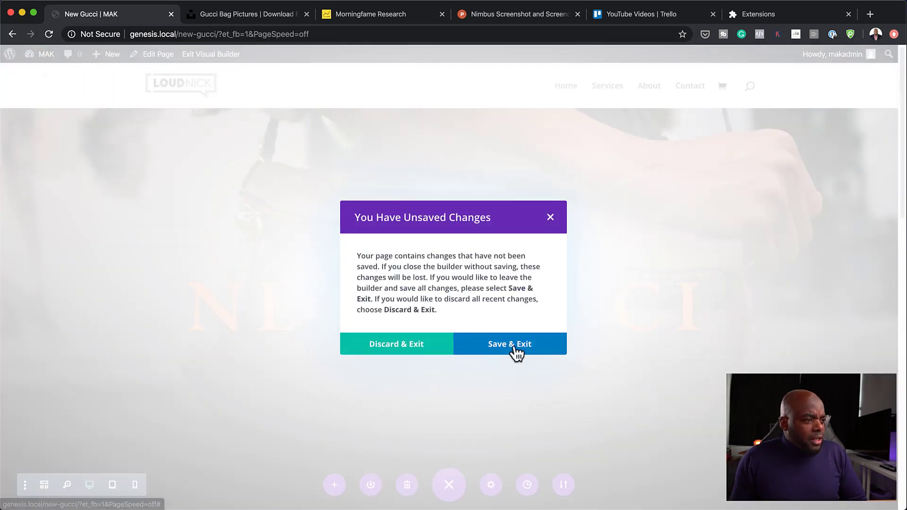
click(515, 355)
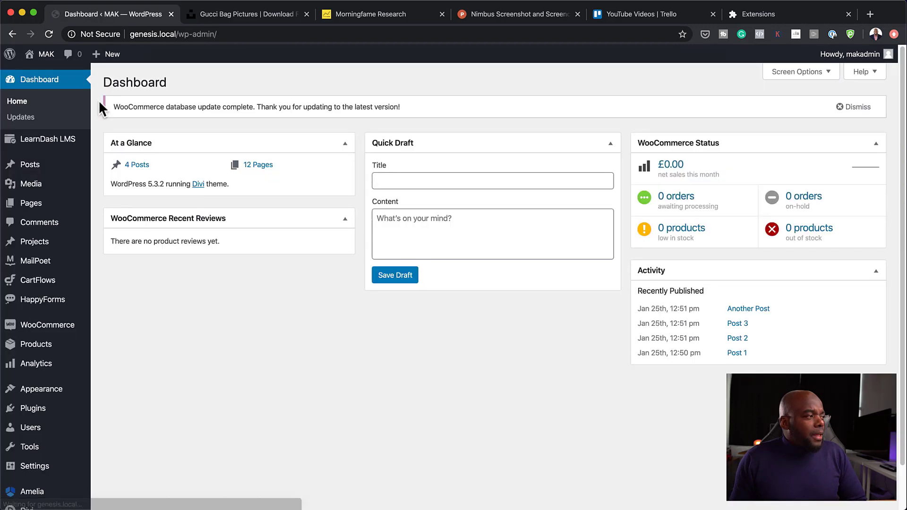
mouse_move(29, 446)
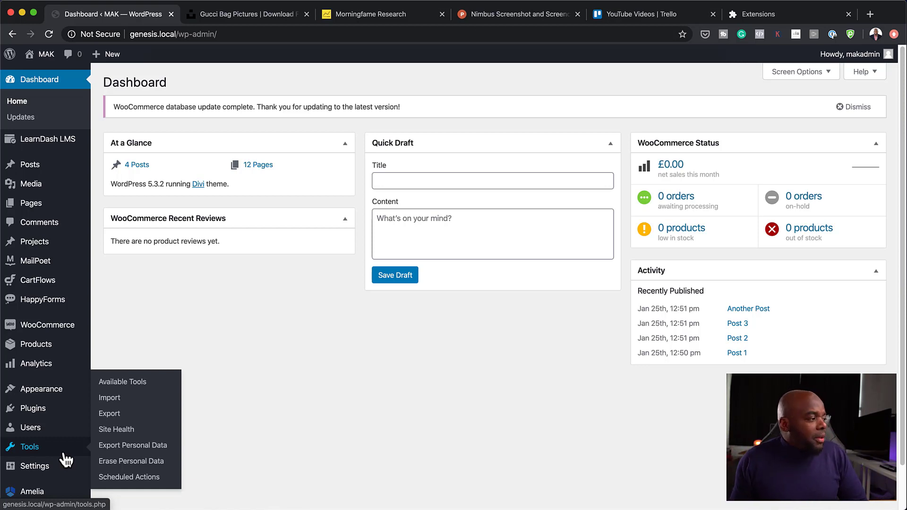
scroll(61, 456, down, 2)
mouse_move(27, 463)
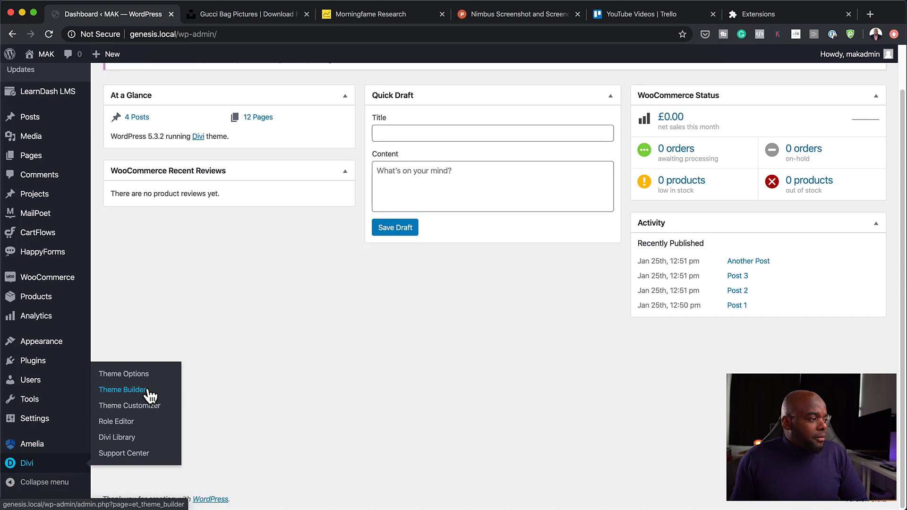
click(127, 439)
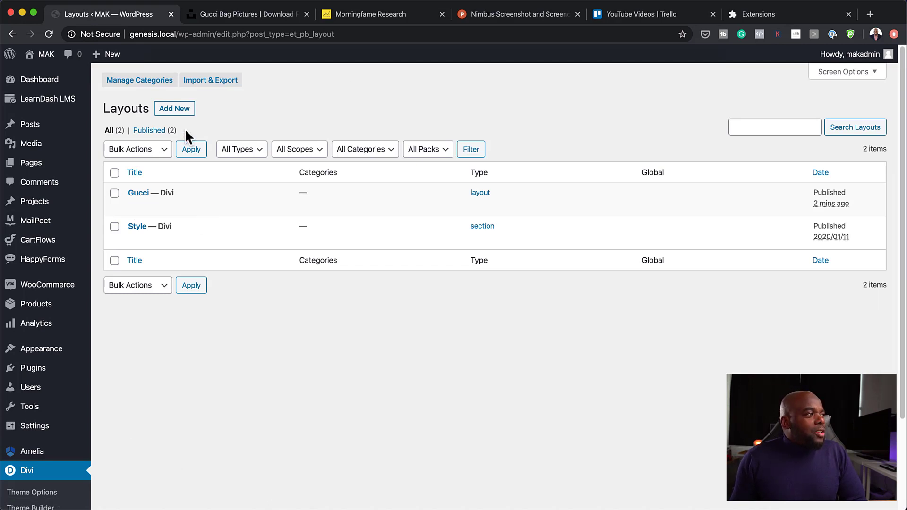
Review the Divi Library export options limited to the selected Gucci layout, then close without exporting.
click(224, 81)
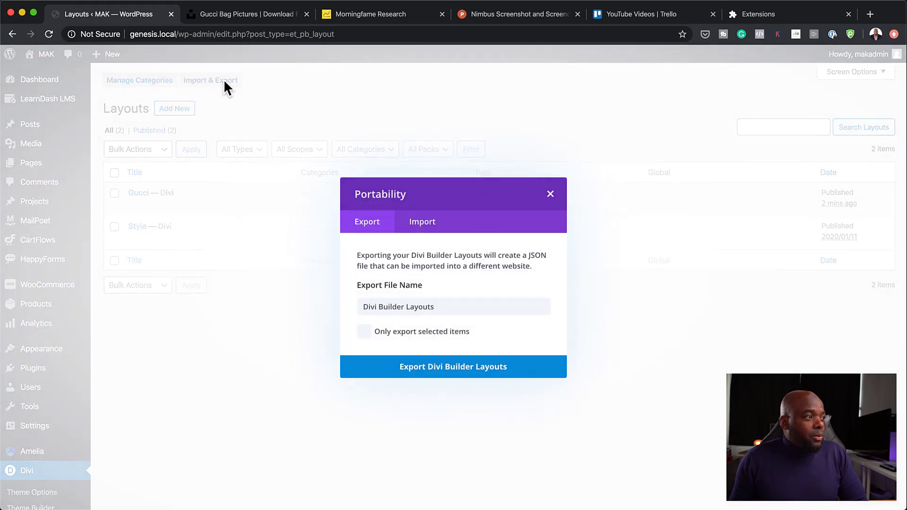
click(424, 226)
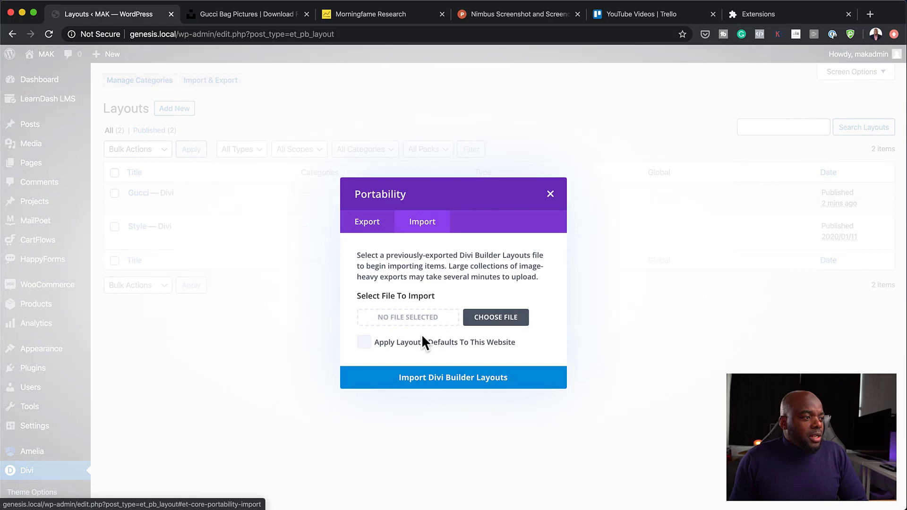
click(550, 195)
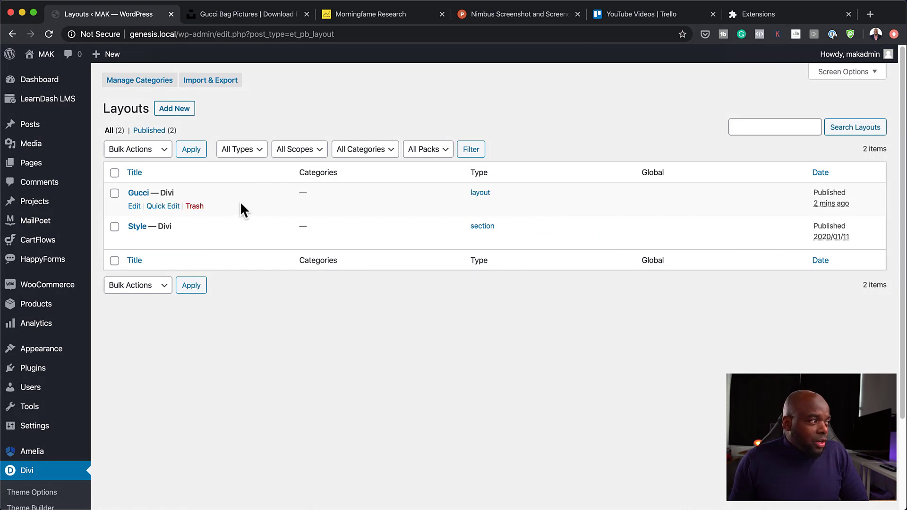
mouse_move(151, 198)
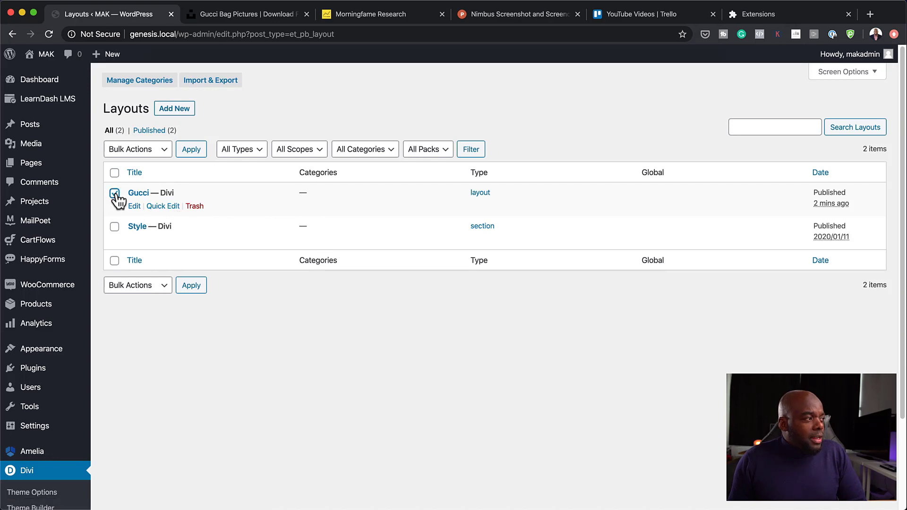
click(227, 81)
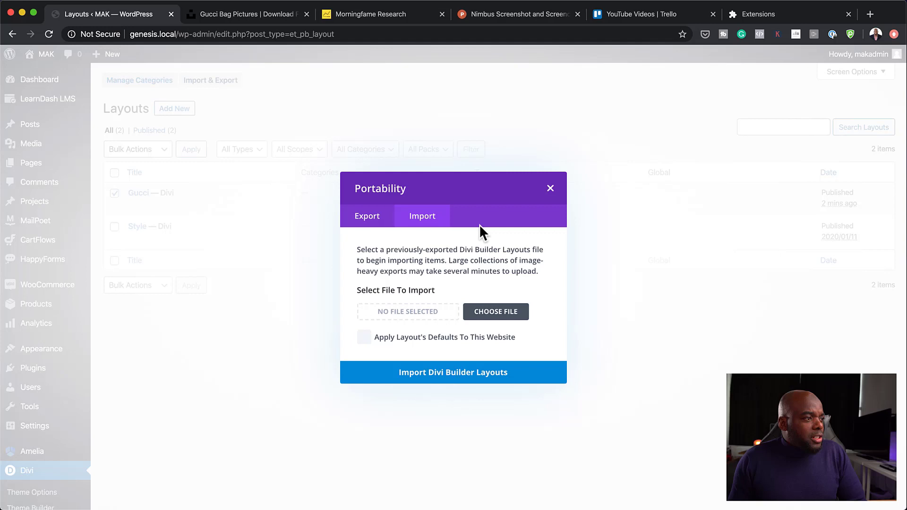
click(371, 221)
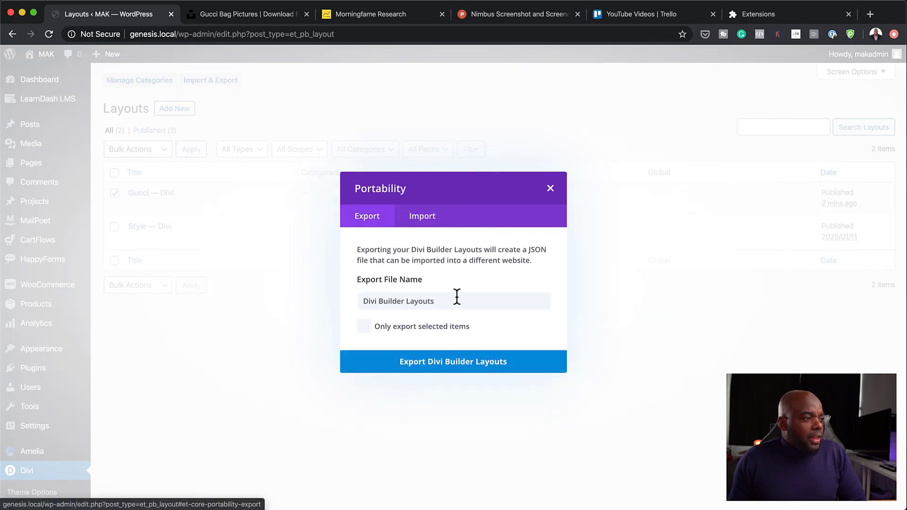
click(365, 328)
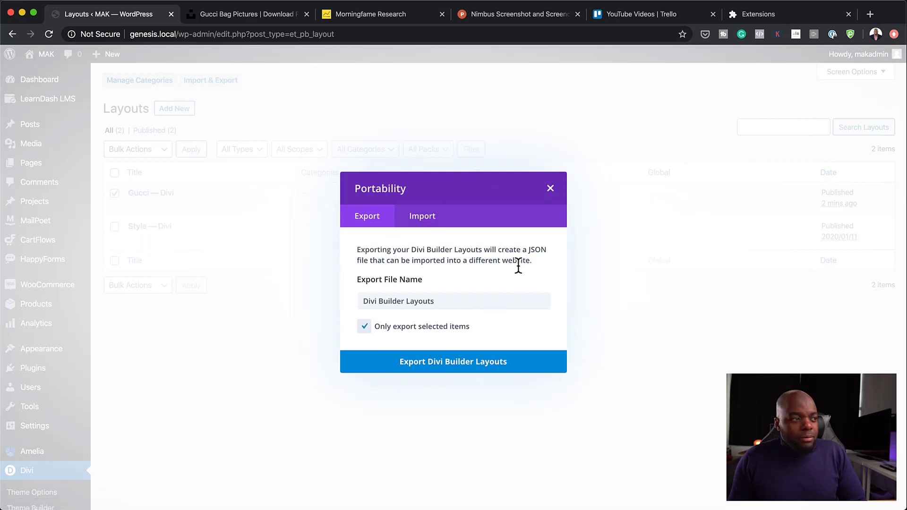
click(551, 189)
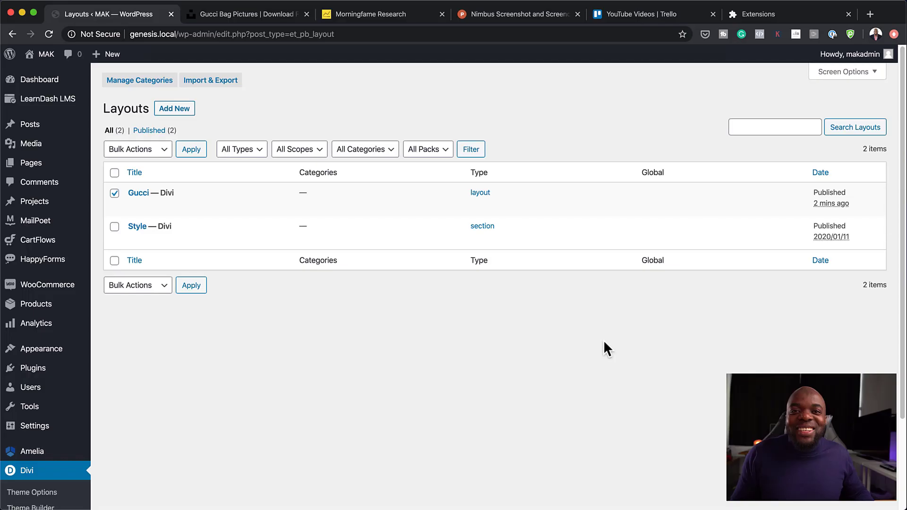
mouse_move(32, 163)
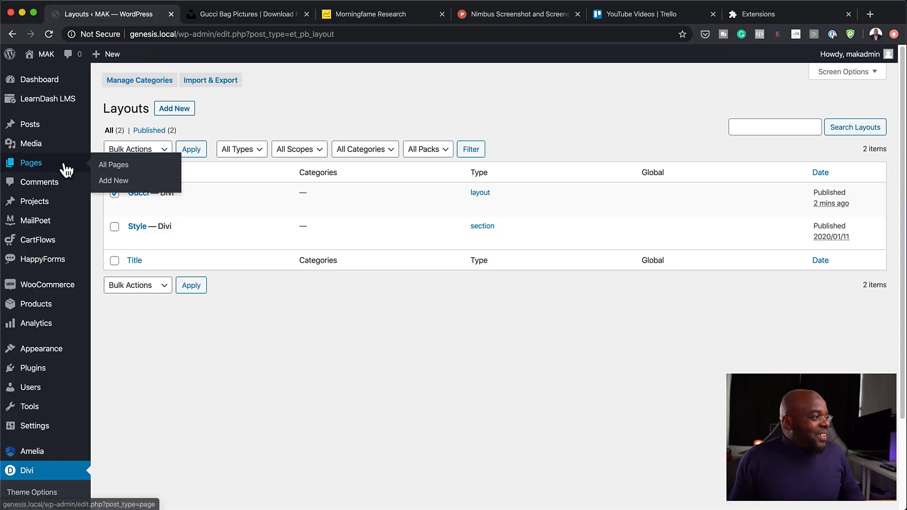
Try importing the Woo Layout Gucci JSON in the Divi Library, then close the stalled dialog.
click(122, 182)
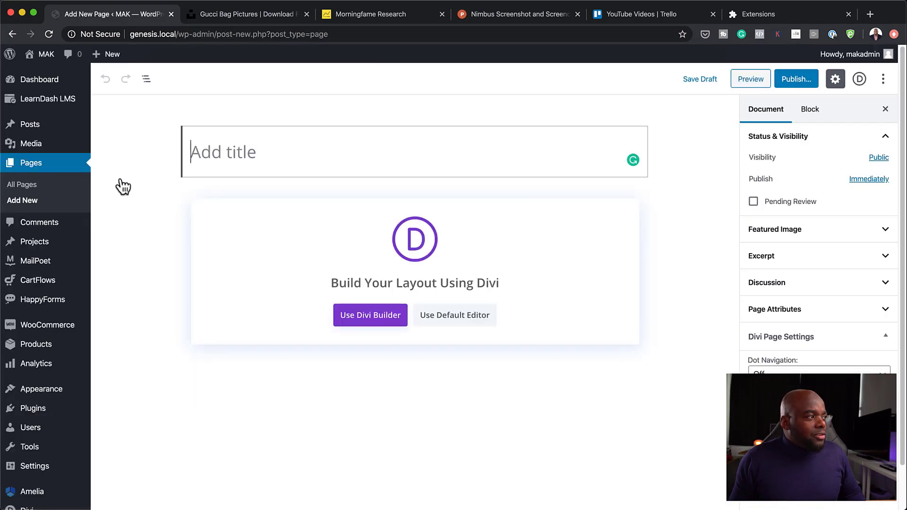
click(13, 34)
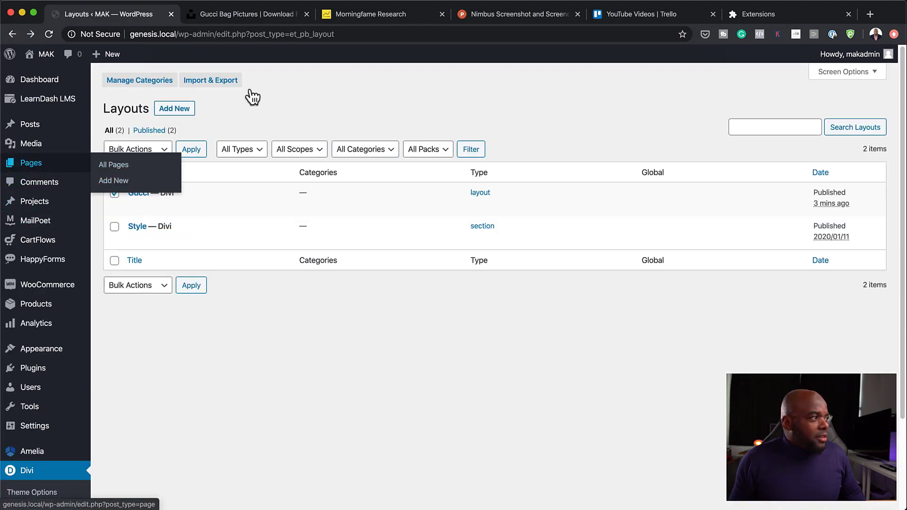
click(221, 81)
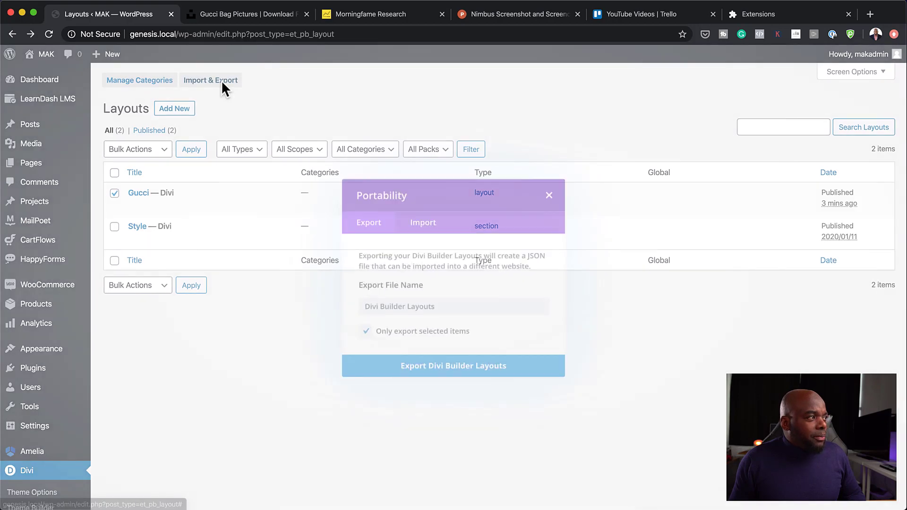
click(425, 230)
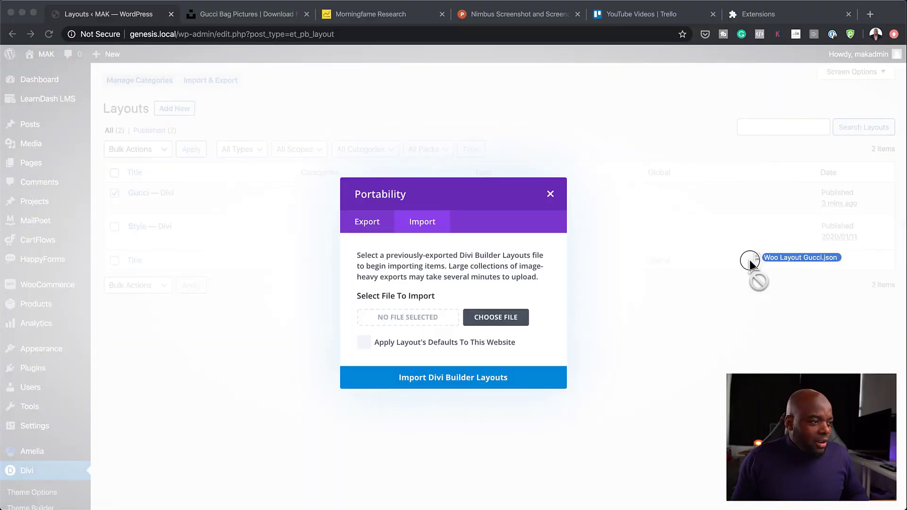
drag(746, 257, 401, 320)
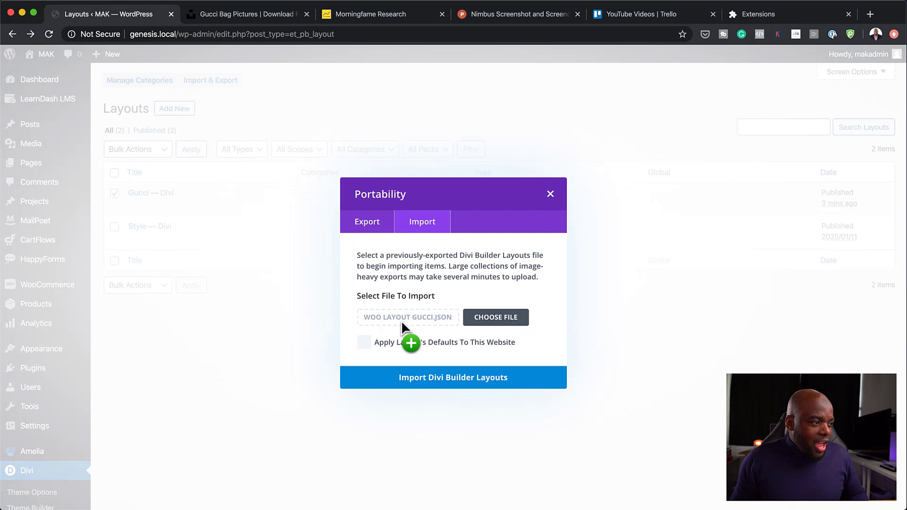
click(488, 380)
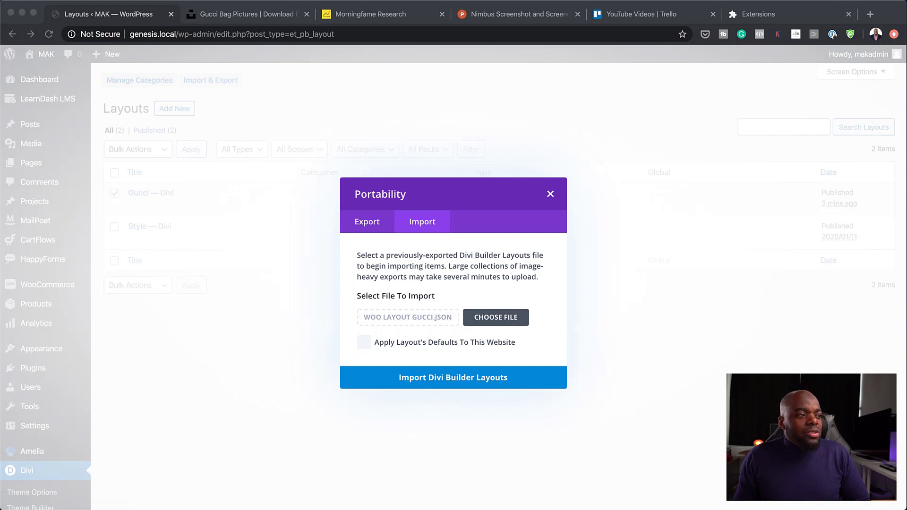
click(549, 195)
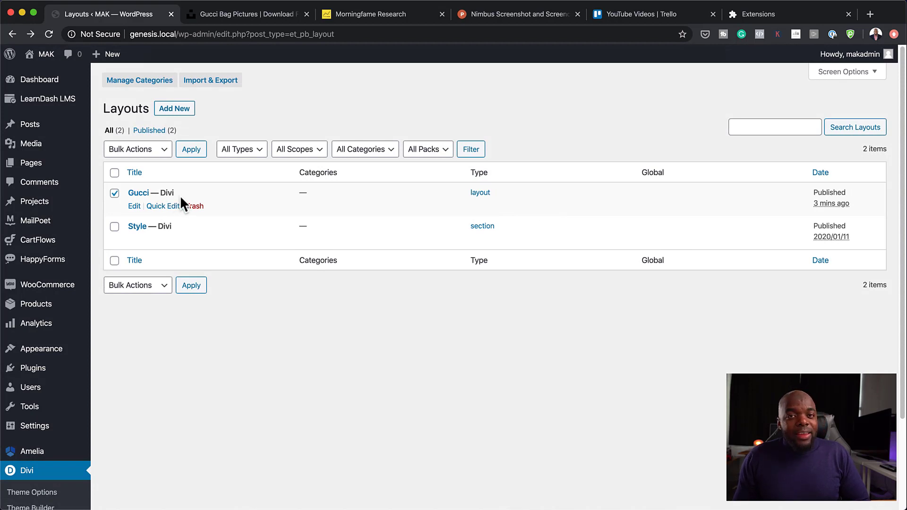
mouse_move(31, 163)
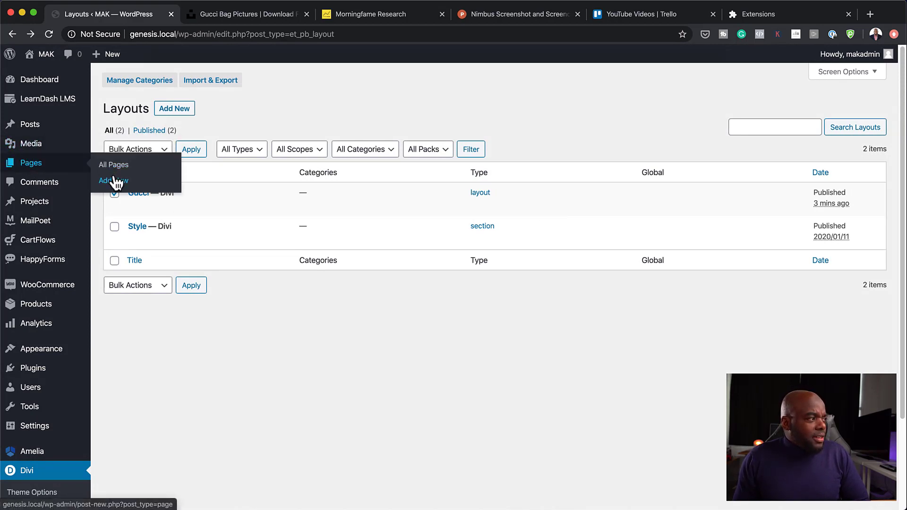
Find New Gucci in All Pages and edit it with the Divi Builder.
click(119, 165)
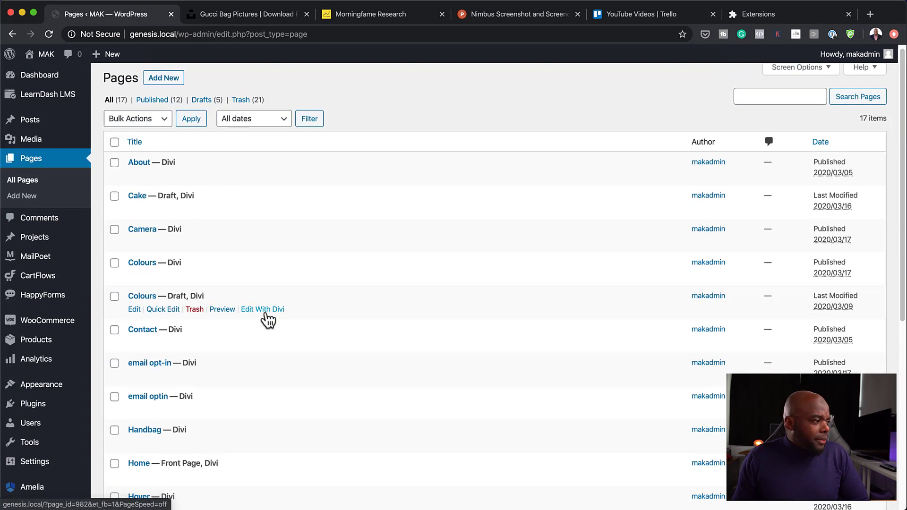
scroll(268, 321, down, 2)
scroll(268, 321, down, 2)
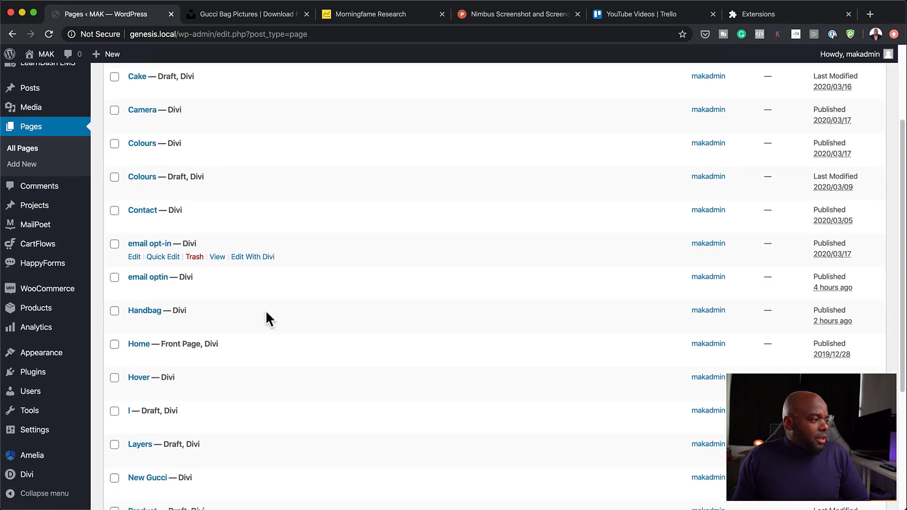
scroll(268, 319, down, 3)
scroll(268, 319, down, 3)
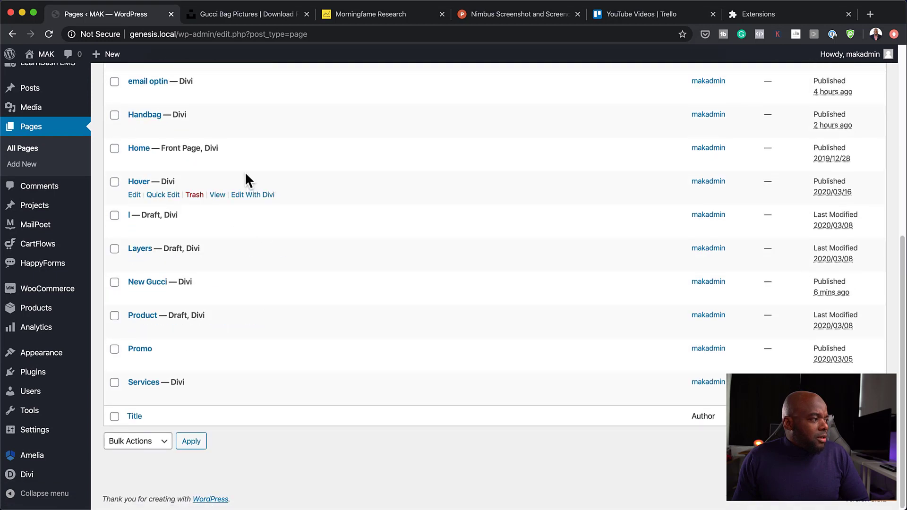
click(135, 296)
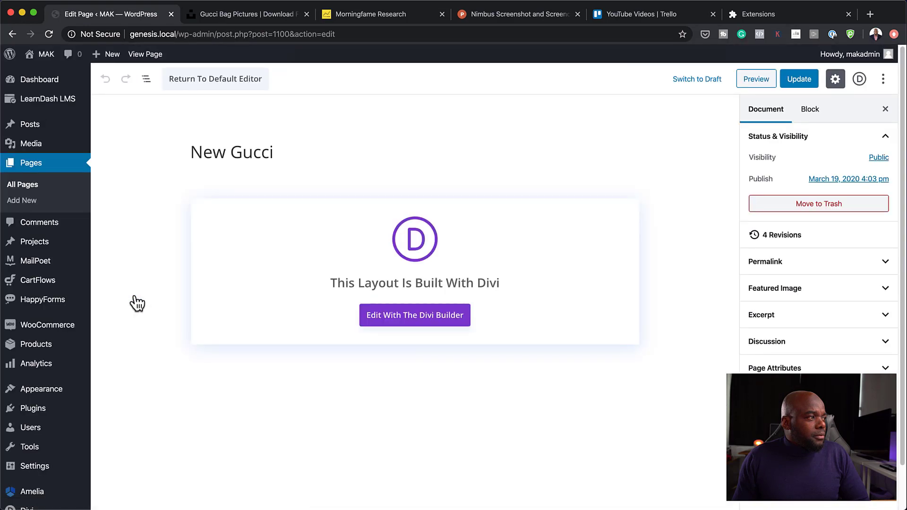
click(418, 324)
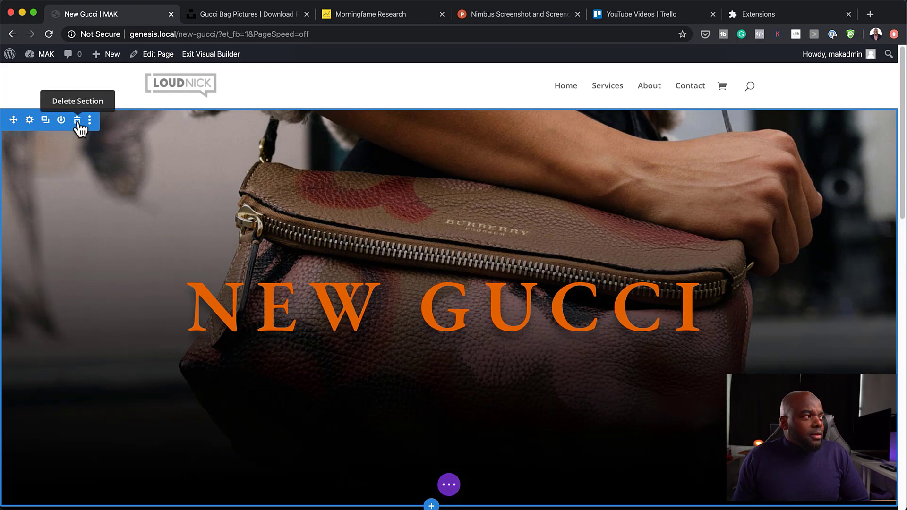
Delete the NEW GUCCI hero and HANDBAG sections from the page.
click(77, 121)
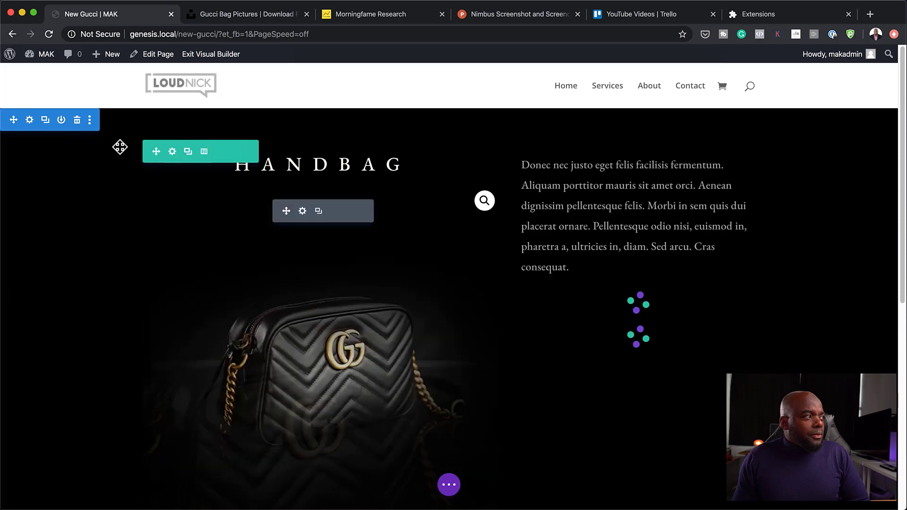
click(77, 120)
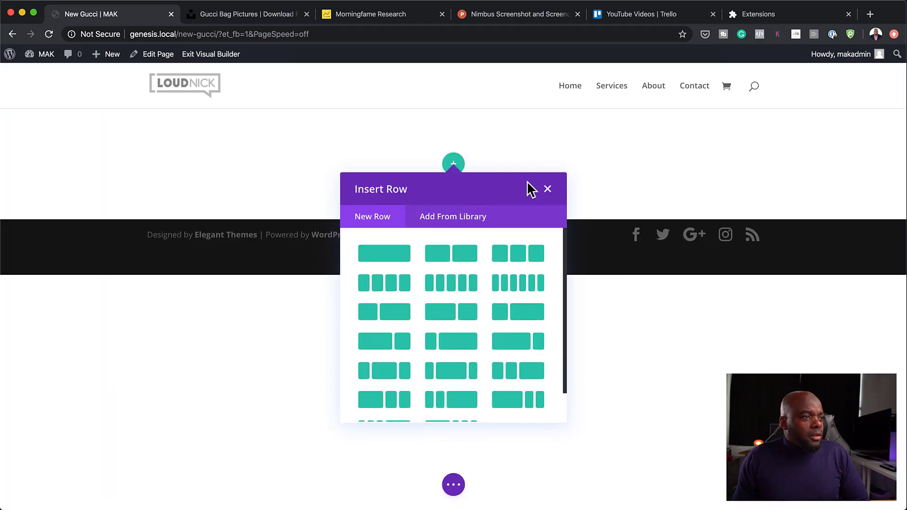
click(548, 191)
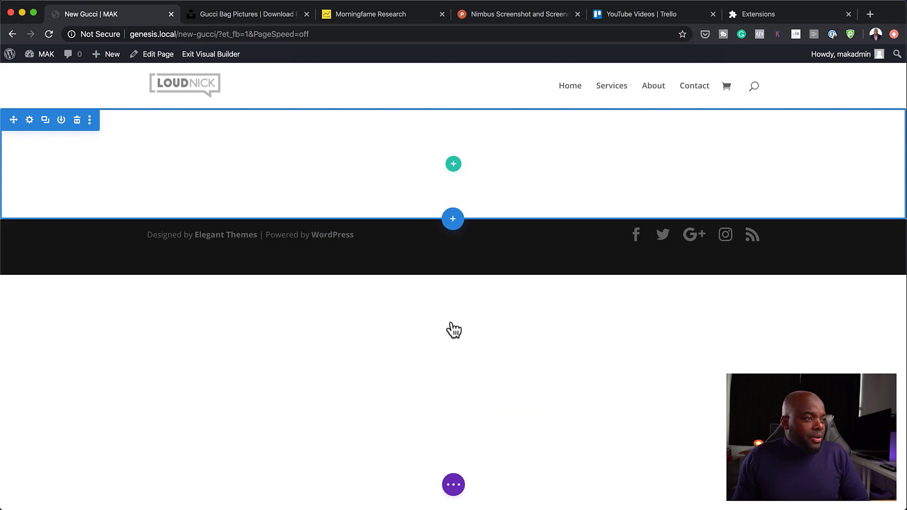
Open Load From Library and show Your Saved Layouts, listing Gucci.
click(455, 489)
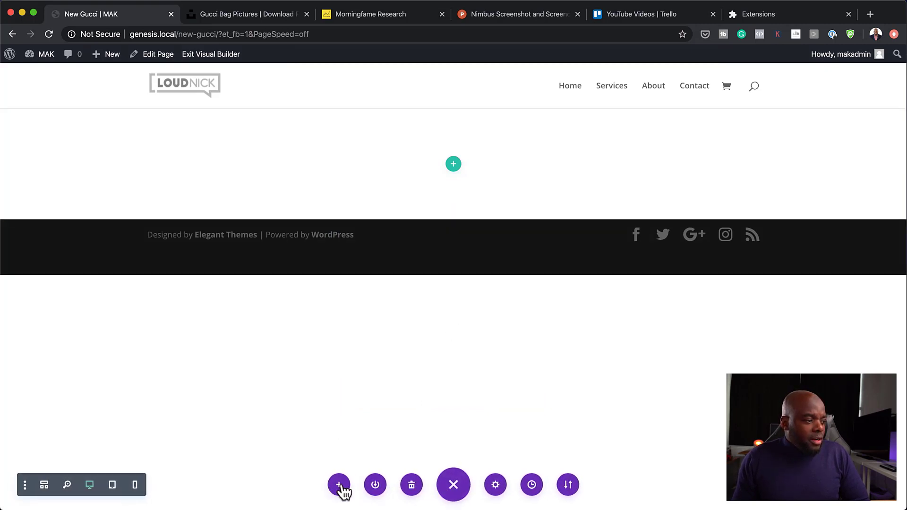
click(339, 485)
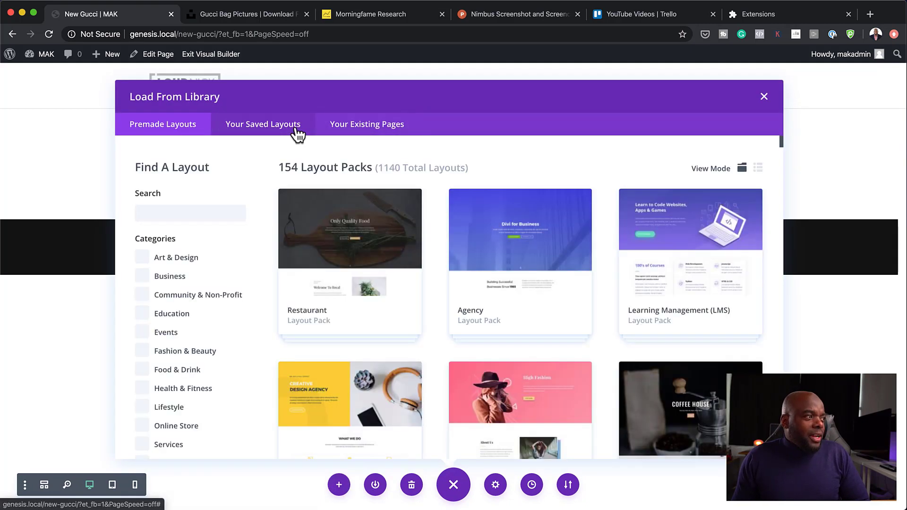
click(297, 129)
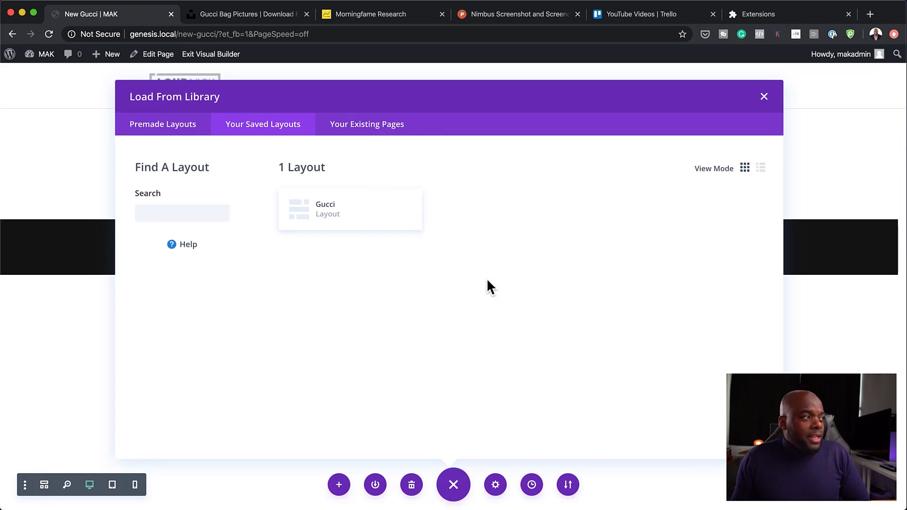
Dismiss the Load From Library modal without loading a layout, leaving New Gucci empty.
click(765, 98)
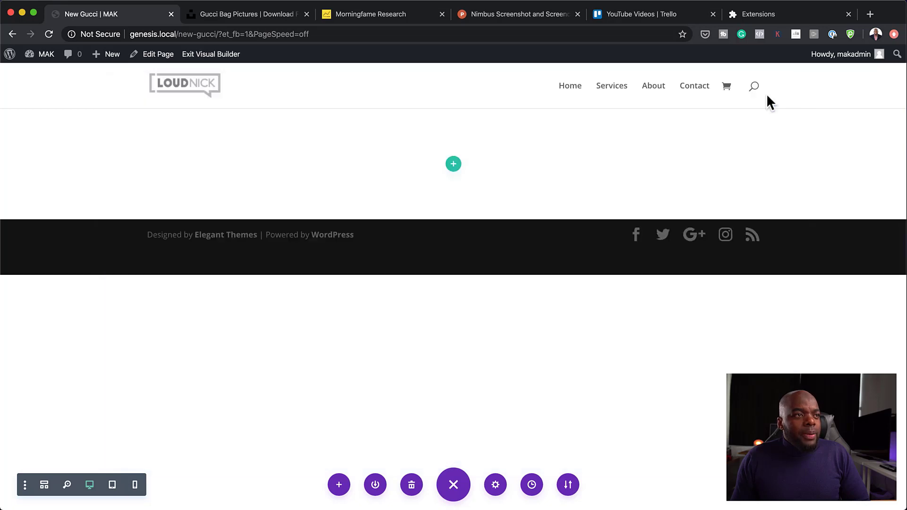